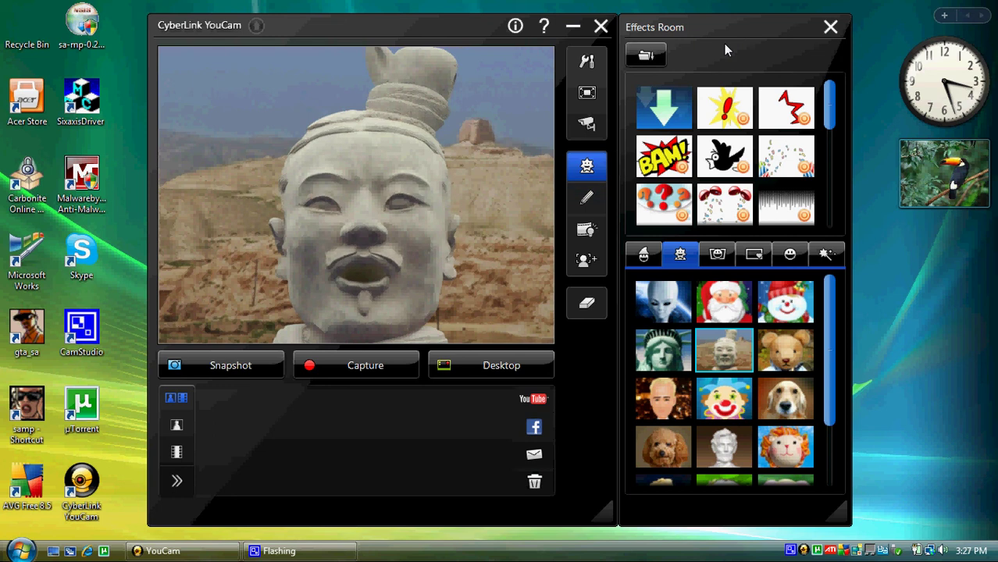
- Launch Internet Explorer, load utorrent.com, and open a second browser tab
{"action": "mouse_move", "coordinate": [127, 553]}
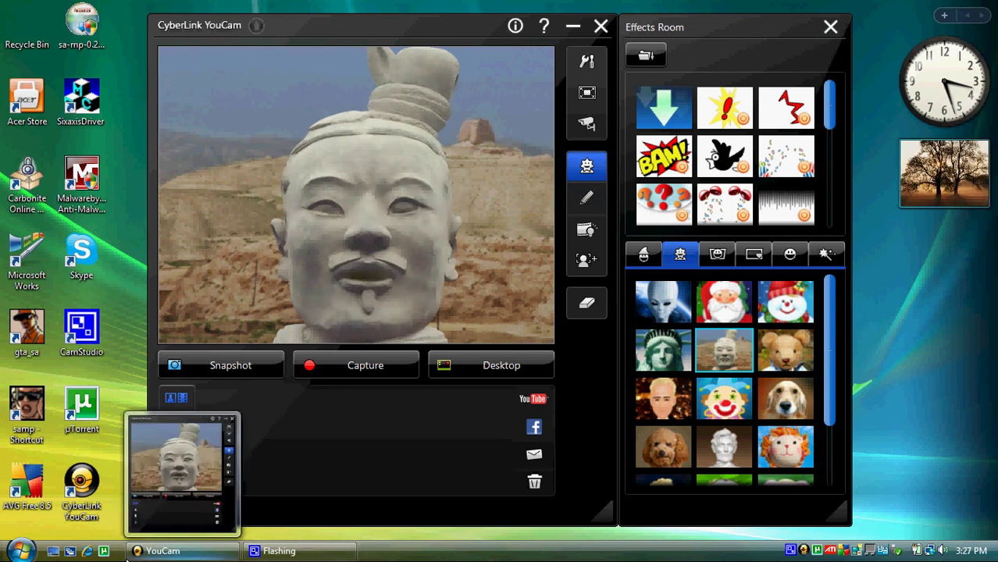
{"action": "left_click", "coordinate": [87, 552]}
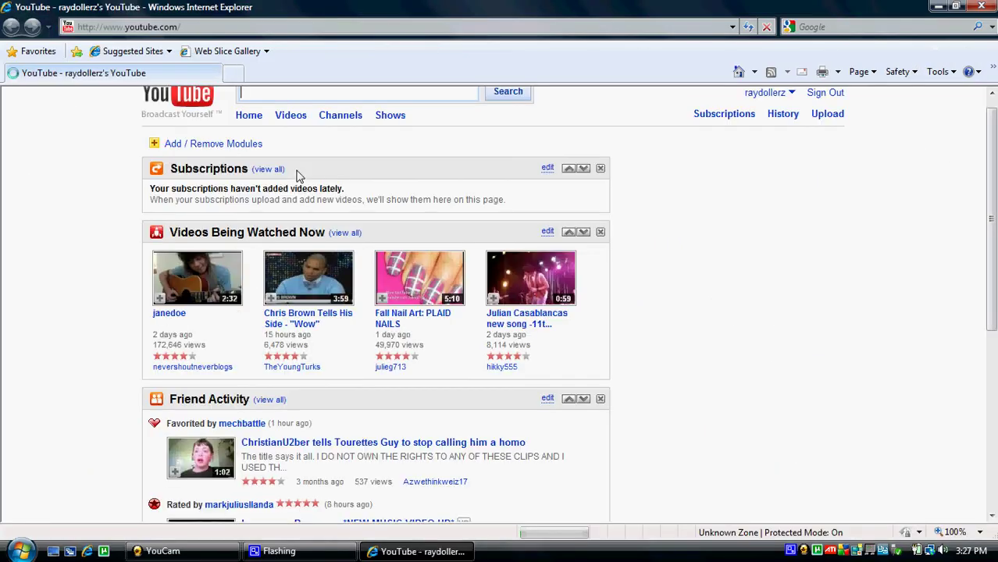
{"action": "left_click", "coordinate": [234, 31]}
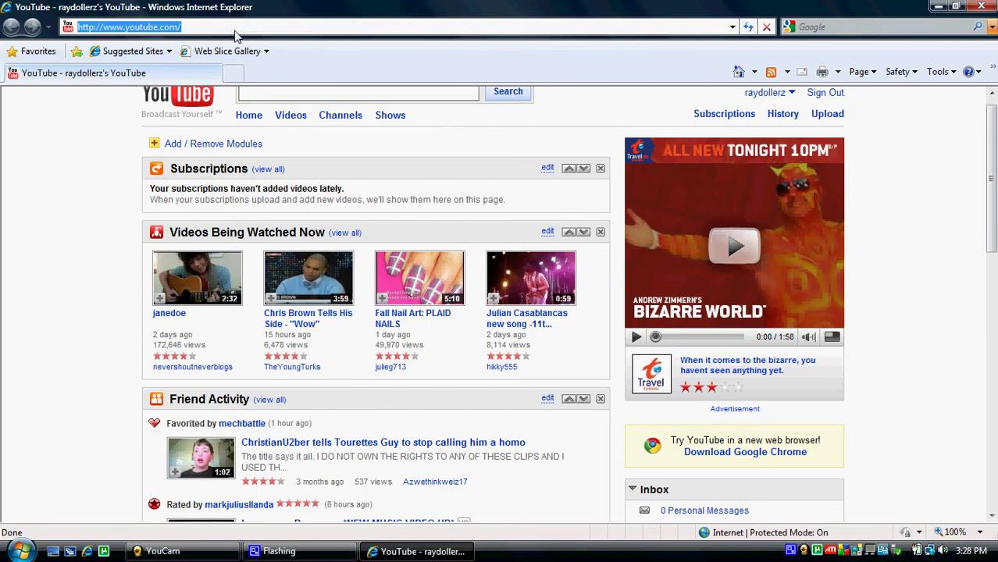
{"action": "type", "text": "utorrent.c"}
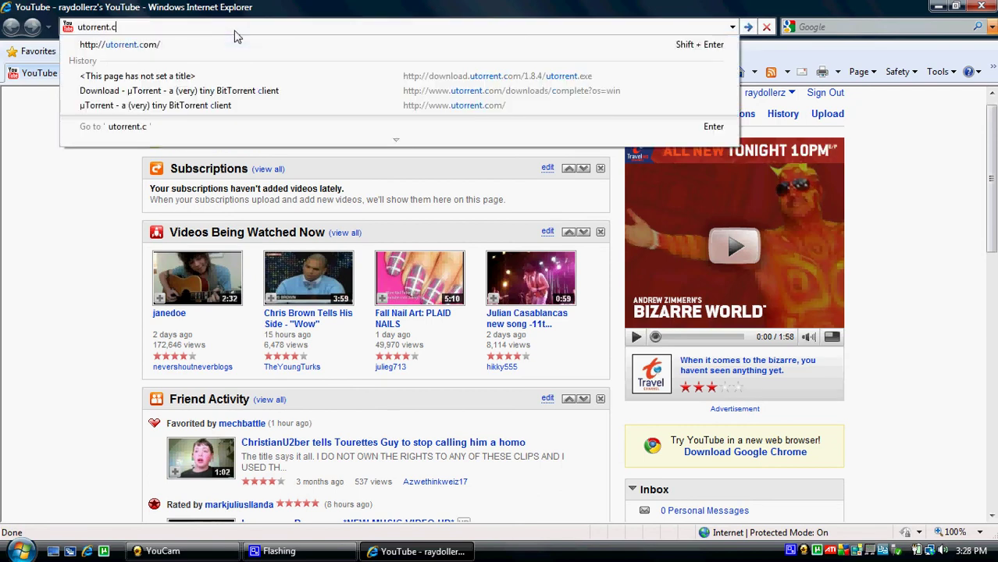
{"action": "type", "text": "om"}
{"action": "key", "text": "Return"}
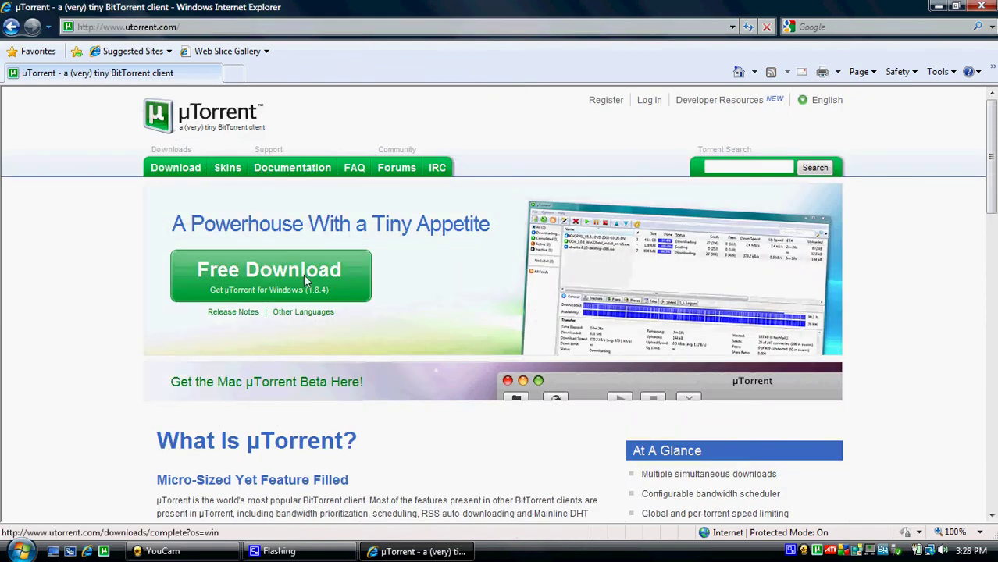
{"action": "left_click", "coordinate": [234, 75]}
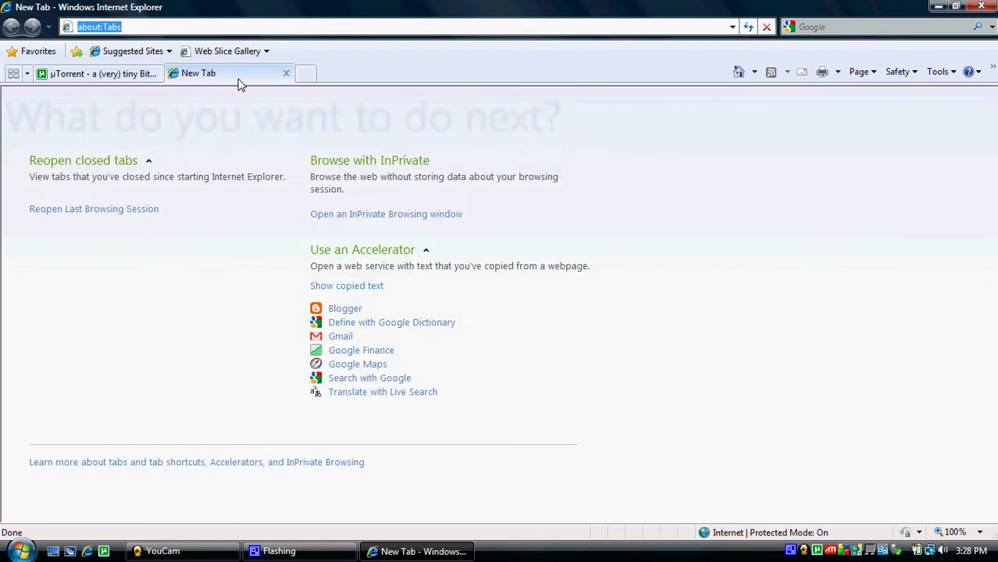
- Search The Pirate Bay for 'youcam', sort by seeders, and open the Cyberlink.YouCam.v3.0.1811.7429-DVT details
{"action": "type", "text": "the"}
{"action": "left_click", "coordinate": [216, 47]}
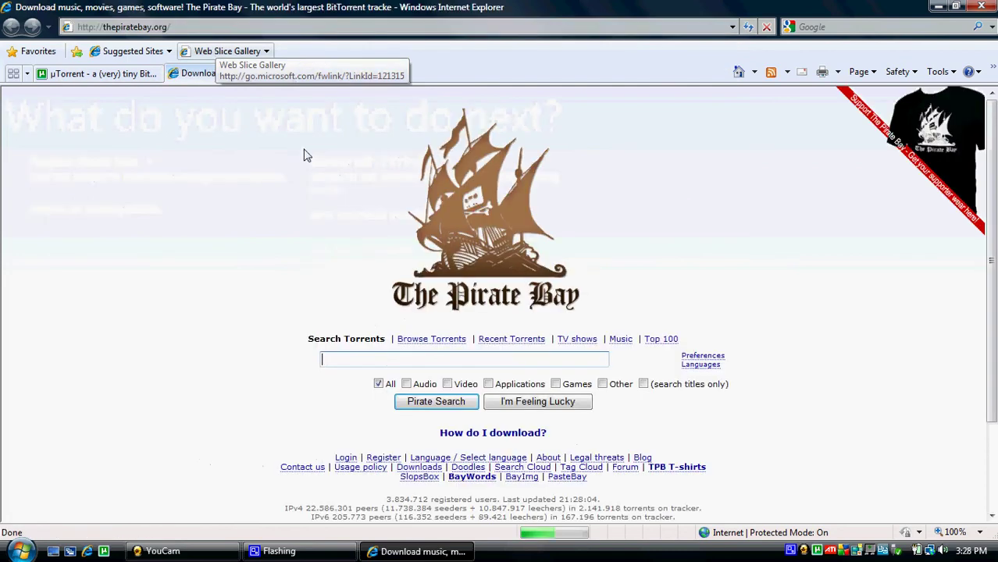
{"action": "type", "text": "youc"}
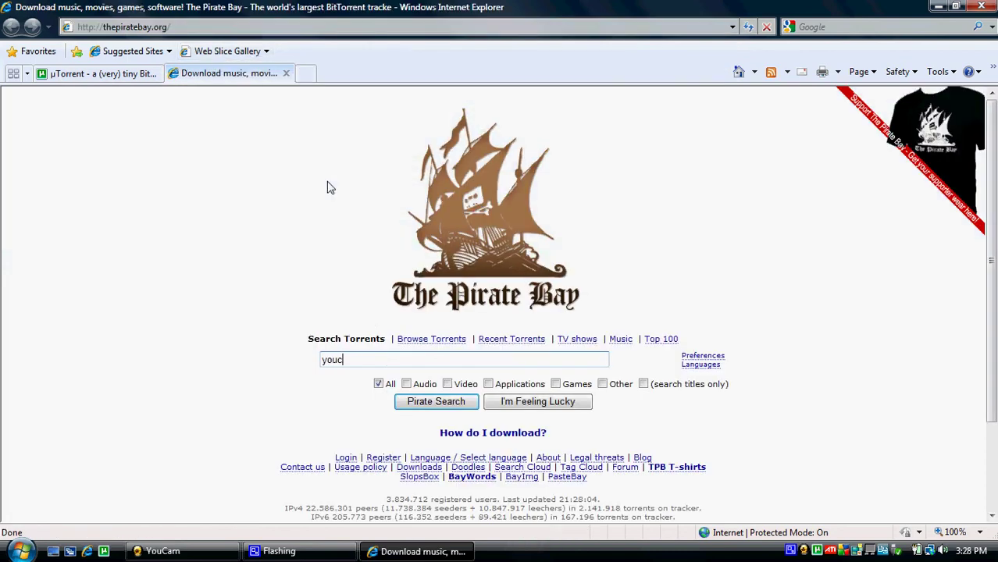
{"action": "type", "text": "am"}
{"action": "key", "text": "Return"}
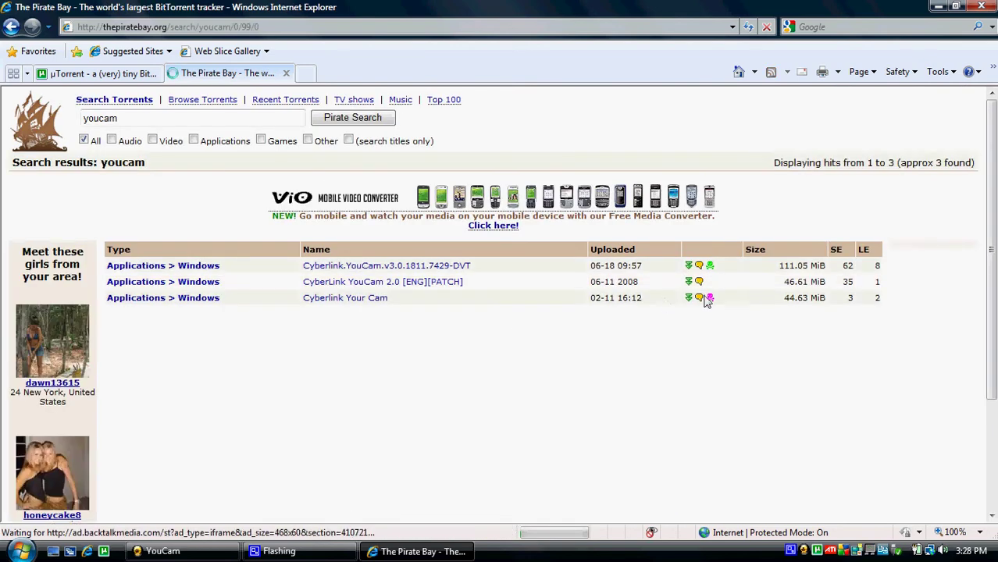
{"action": "left_click", "coordinate": [836, 250]}
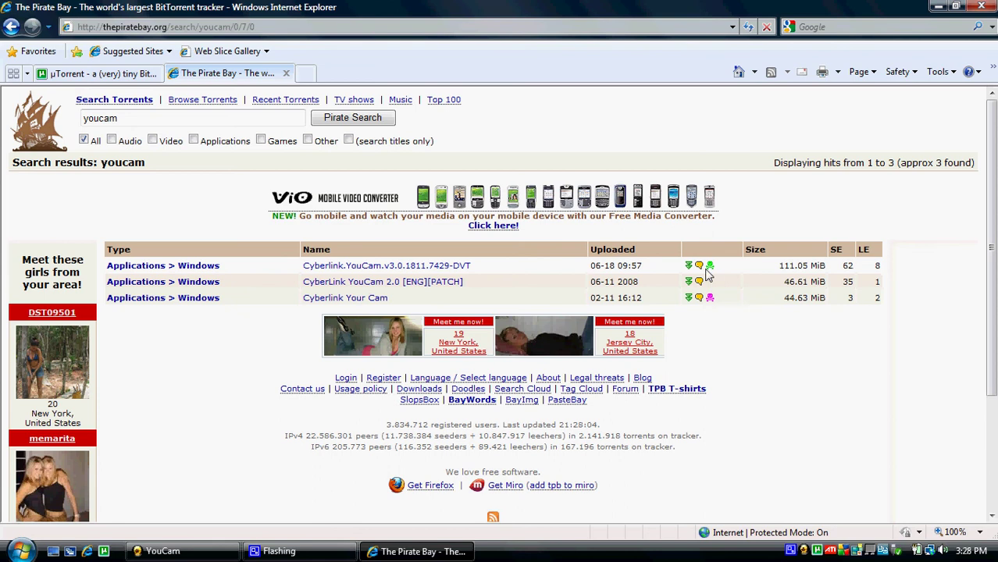
{"action": "left_click", "coordinate": [447, 268]}
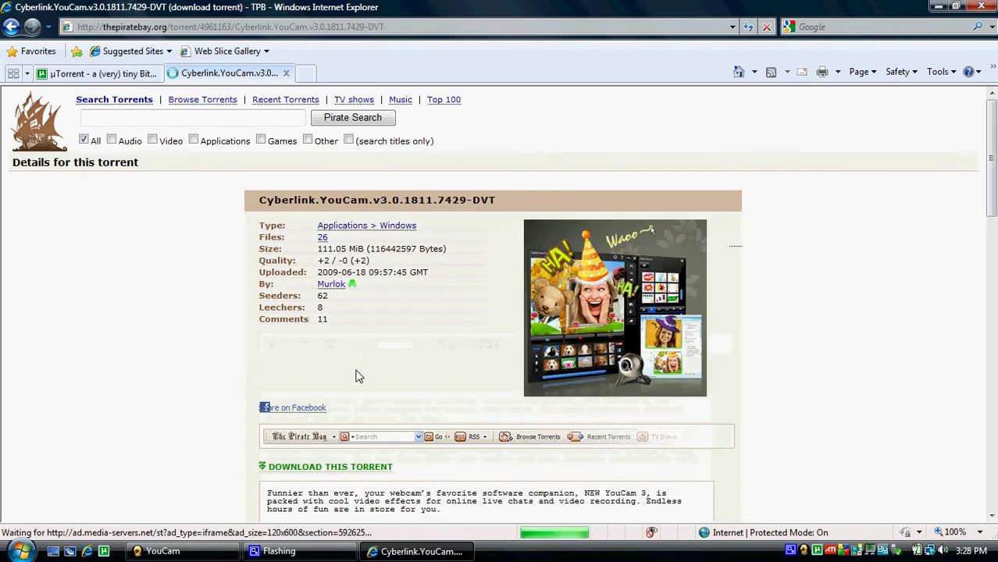
- Download the YouCam torrent, open it in uTorrent, load its trackers, then close uTorrent
{"action": "left_click", "coordinate": [352, 470]}
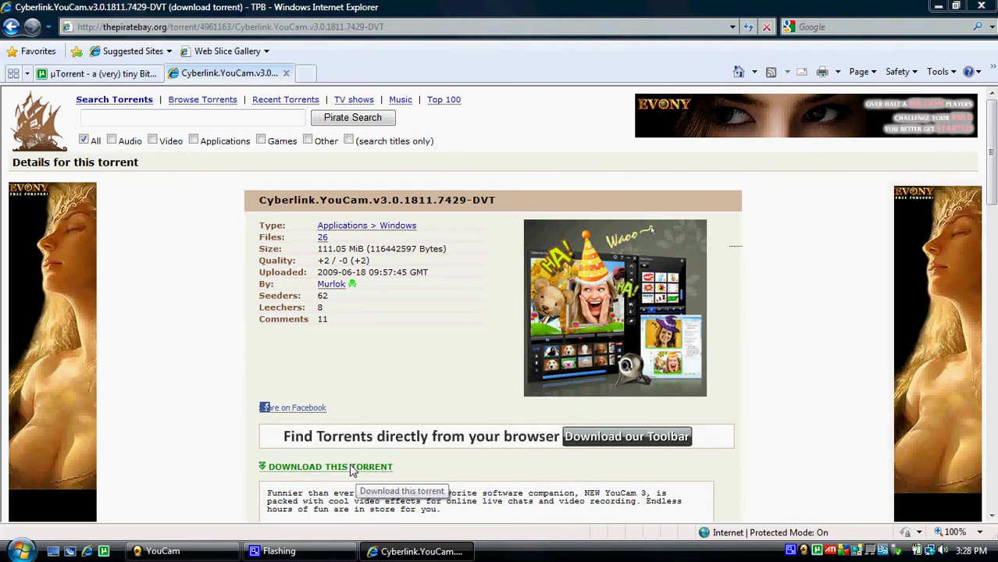
{"action": "left_click", "coordinate": [477, 280]}
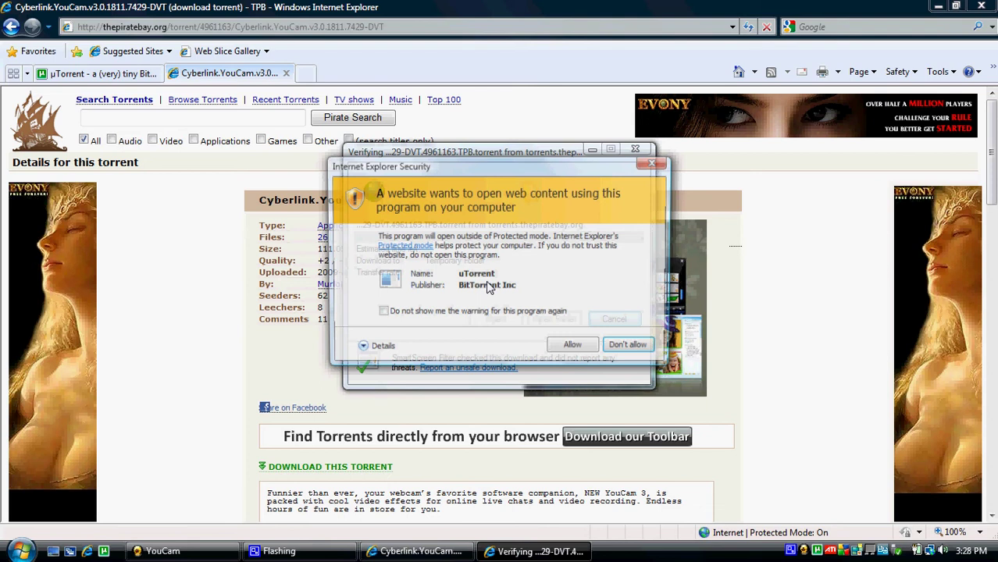
{"action": "left_click", "coordinate": [577, 348]}
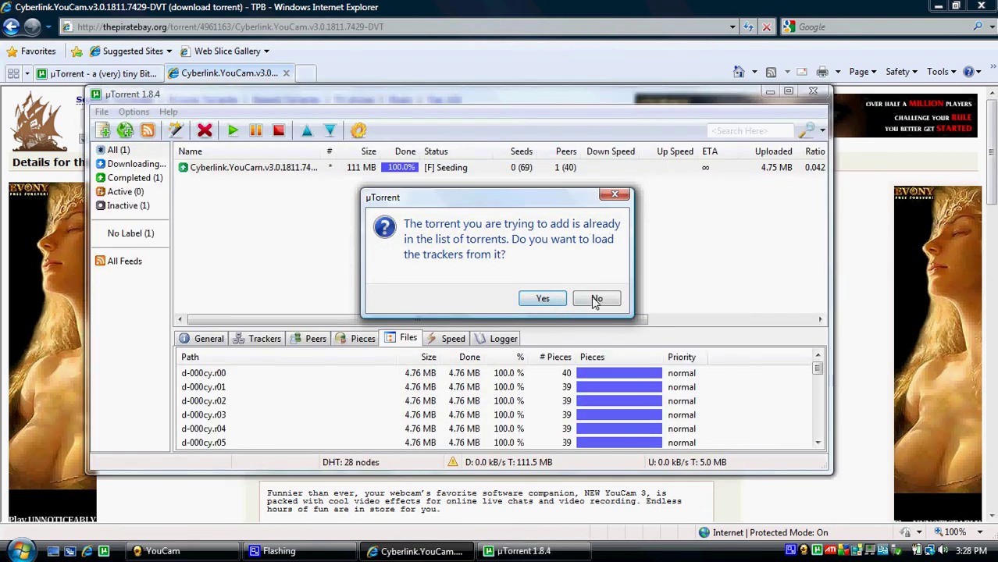
{"action": "left_click", "coordinate": [543, 298]}
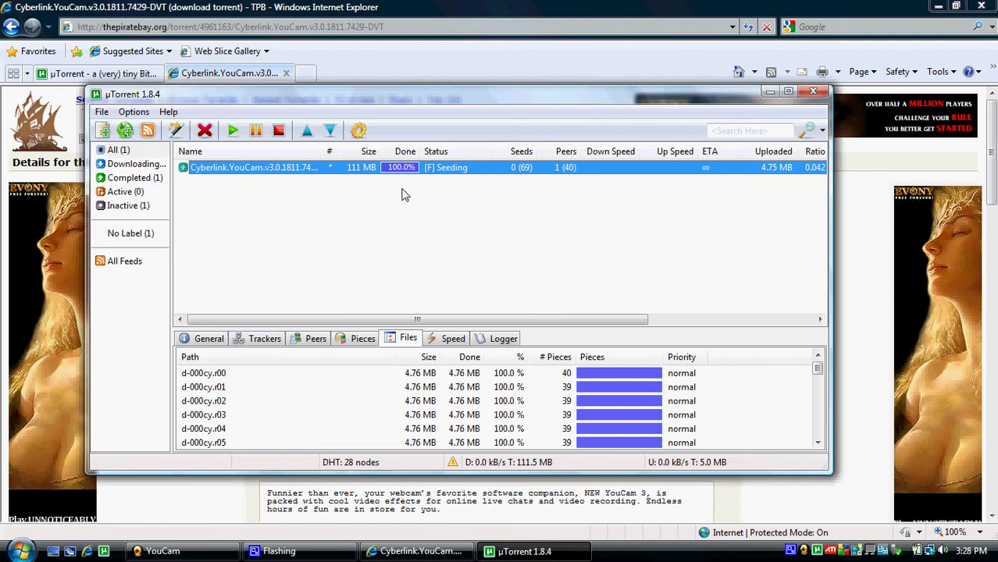
{"action": "left_click", "coordinate": [812, 93]}
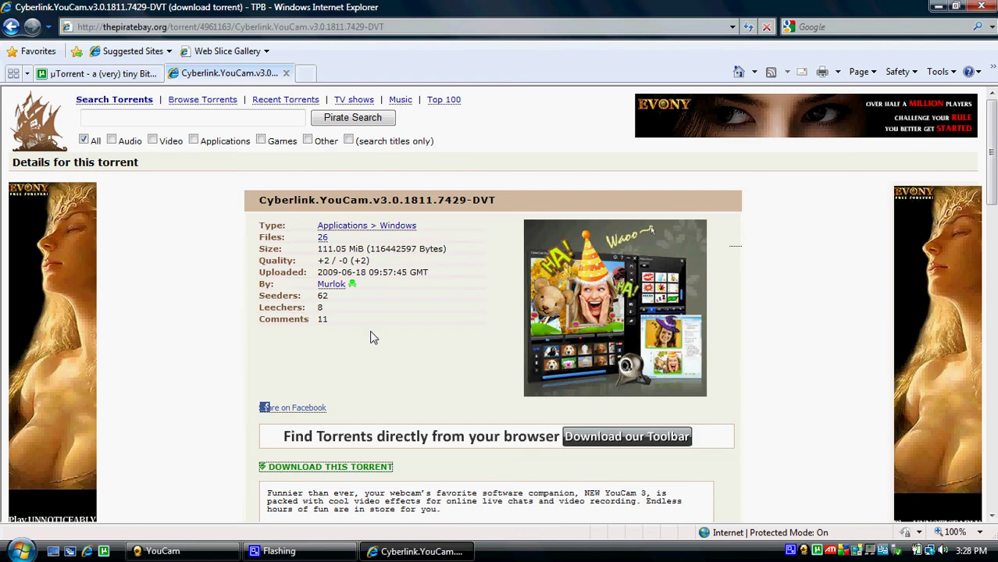
- Minimize the browser and YouCam windows and create a desktop folder named 'youcam'
{"action": "left_click", "coordinate": [938, 7]}
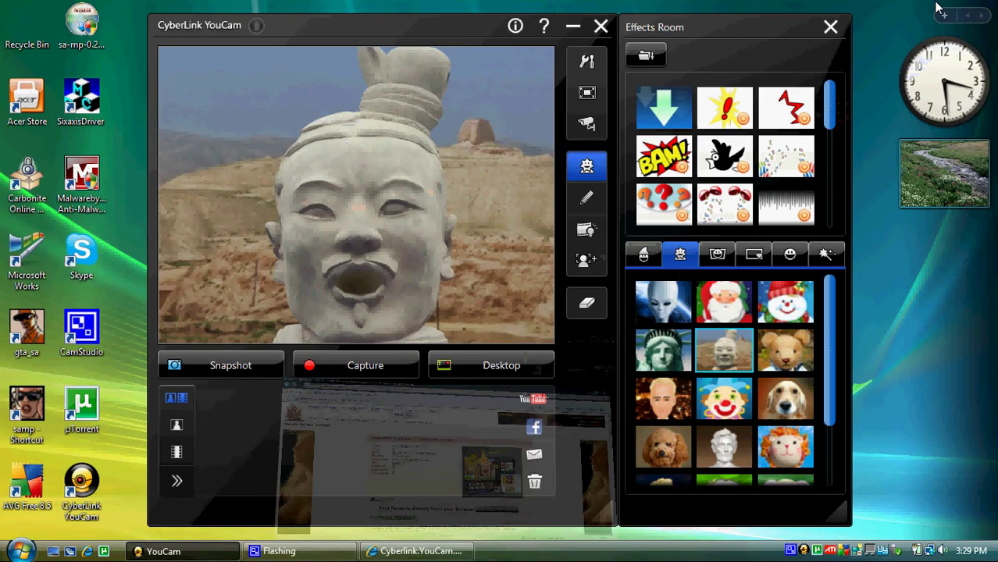
{"action": "left_click", "coordinate": [573, 28]}
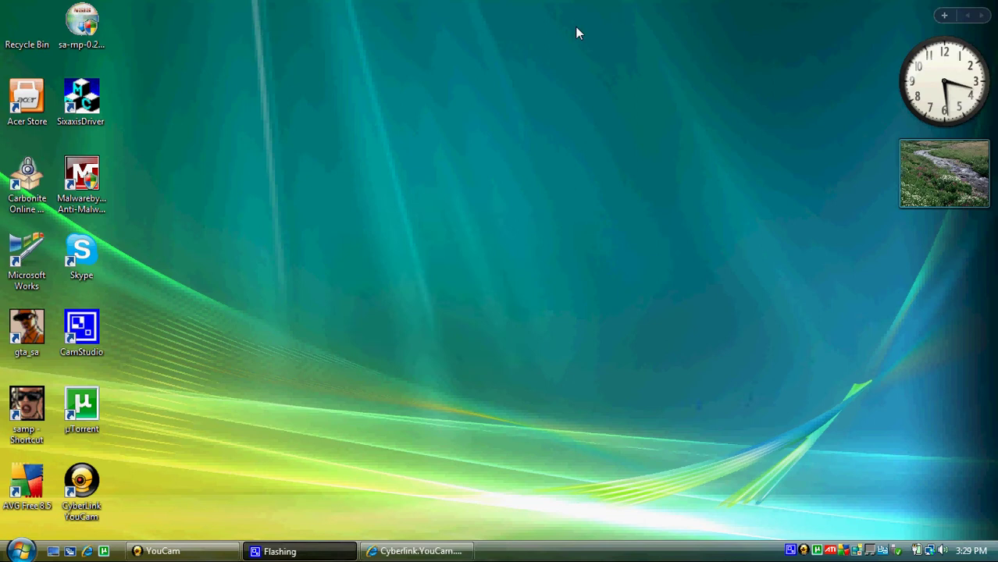
{"action": "right_click", "coordinate": [336, 199]}
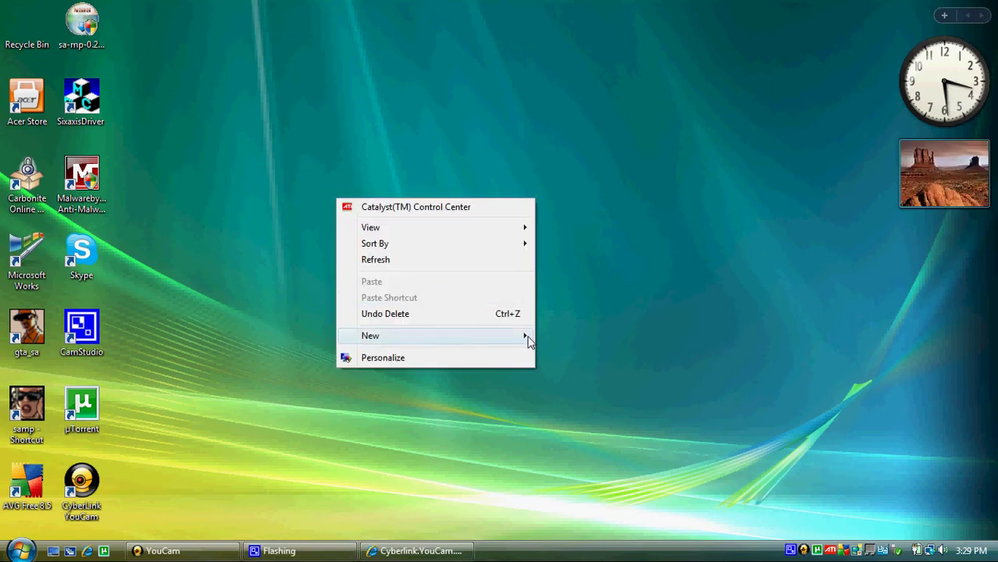
{"action": "left_click", "coordinate": [553, 336]}
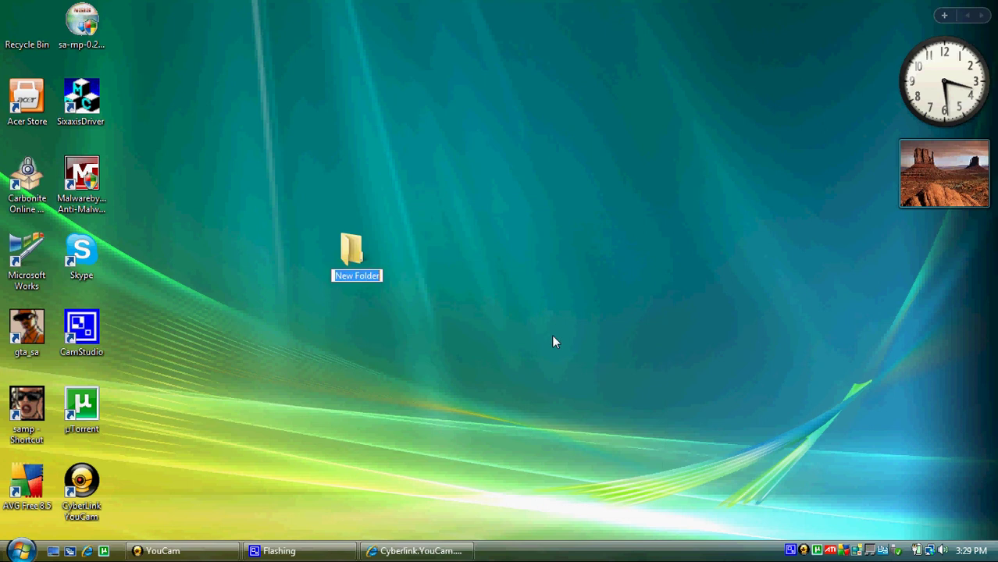
{"action": "type", "text": "youcam"}
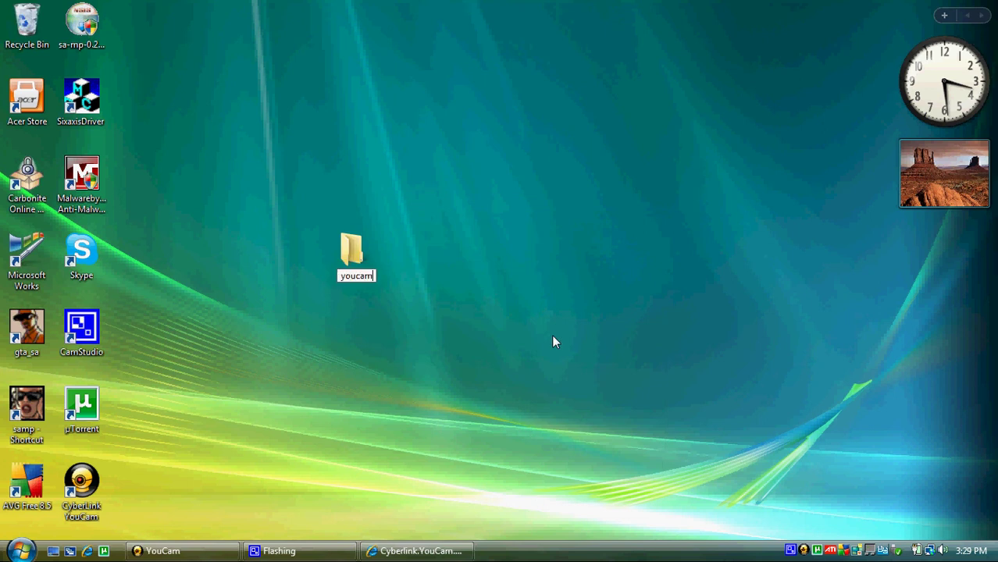
{"action": "key", "text": "Return"}
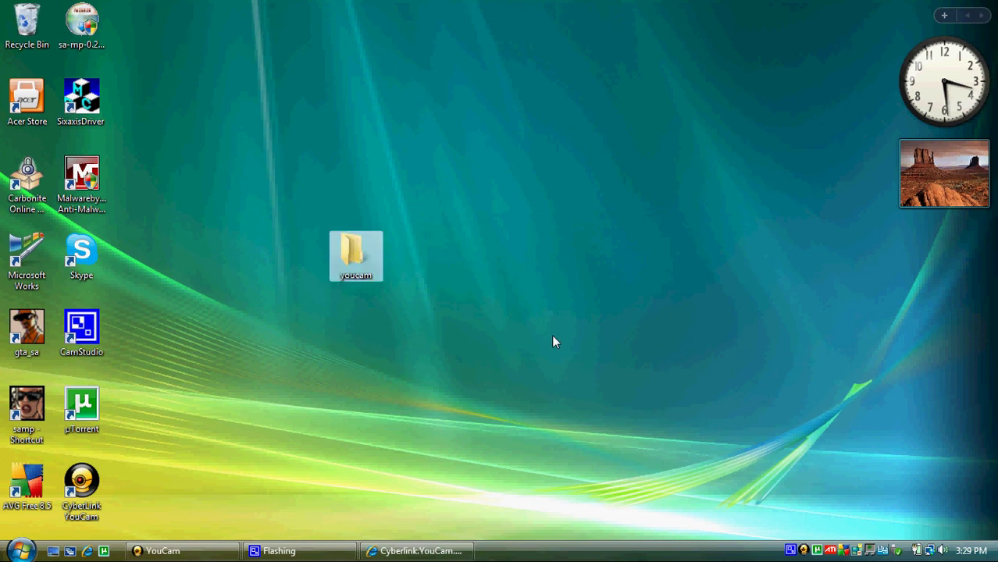
{"action": "left_click", "coordinate": [552, 336]}
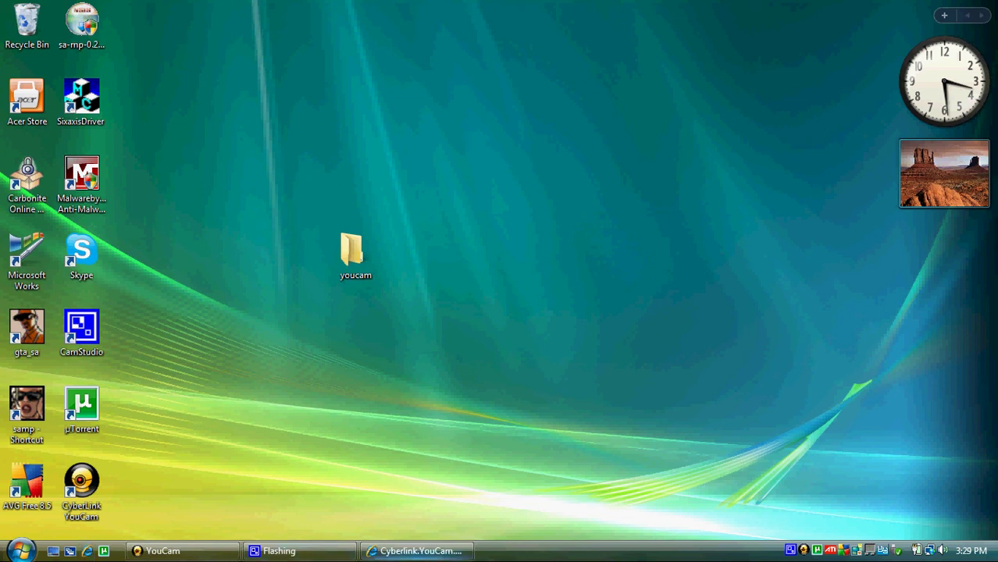
- Restore the browser, go to google.com, and search for '7zip'
{"action": "left_click", "coordinate": [414, 551]}
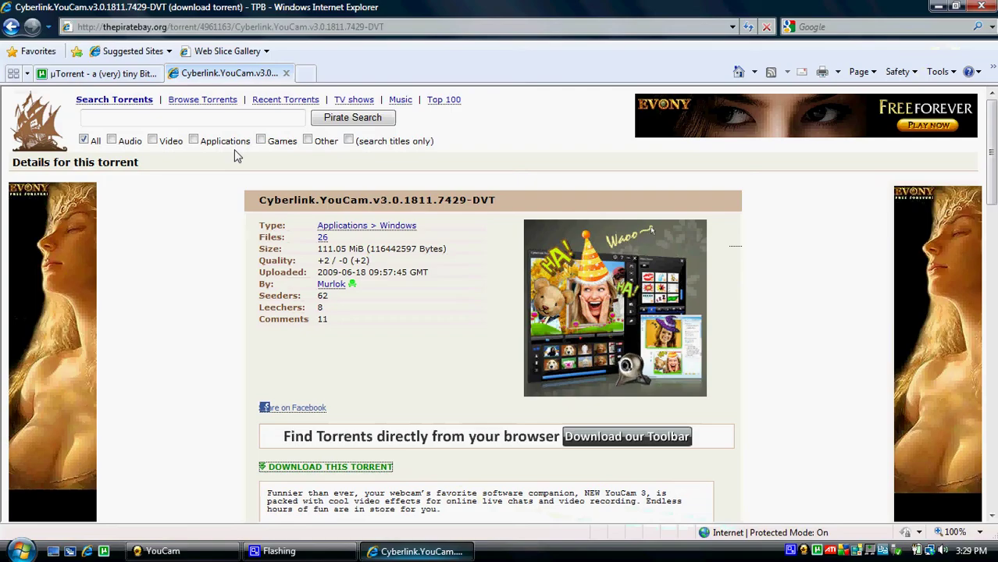
{"action": "left_click", "coordinate": [237, 28]}
{"action": "type", "text": "goog"}
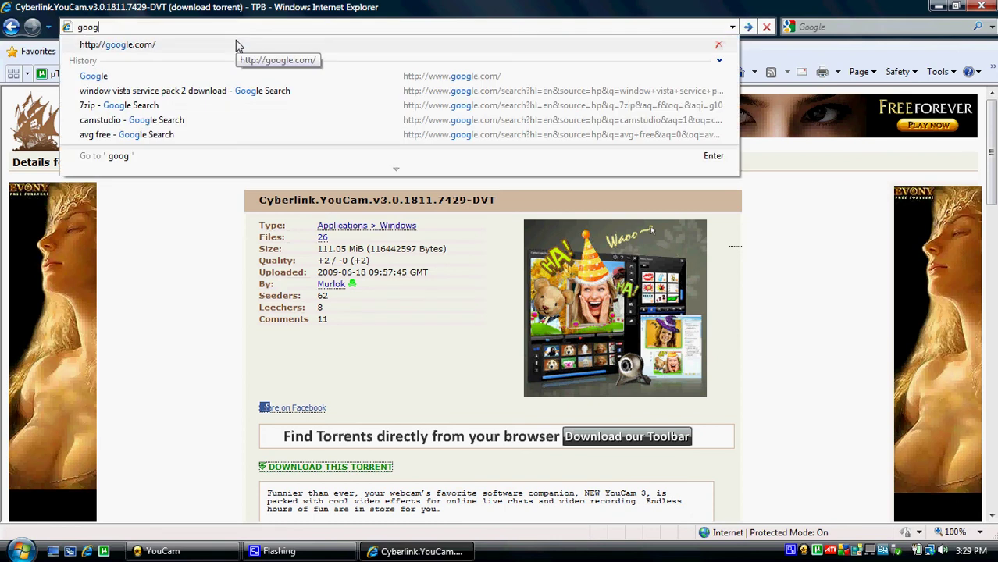
{"action": "left_click", "coordinate": [239, 45]}
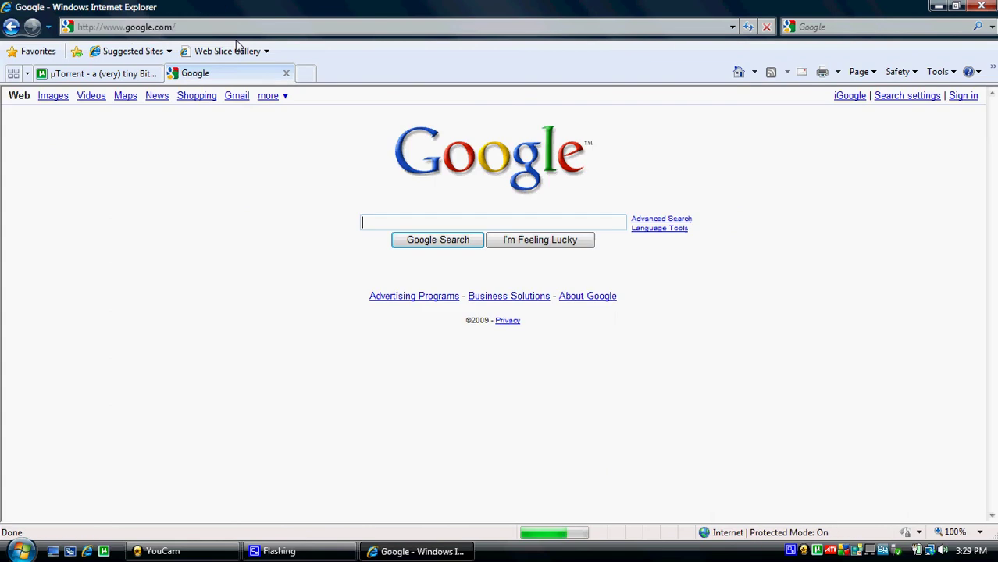
{"action": "type", "text": "7zip"}
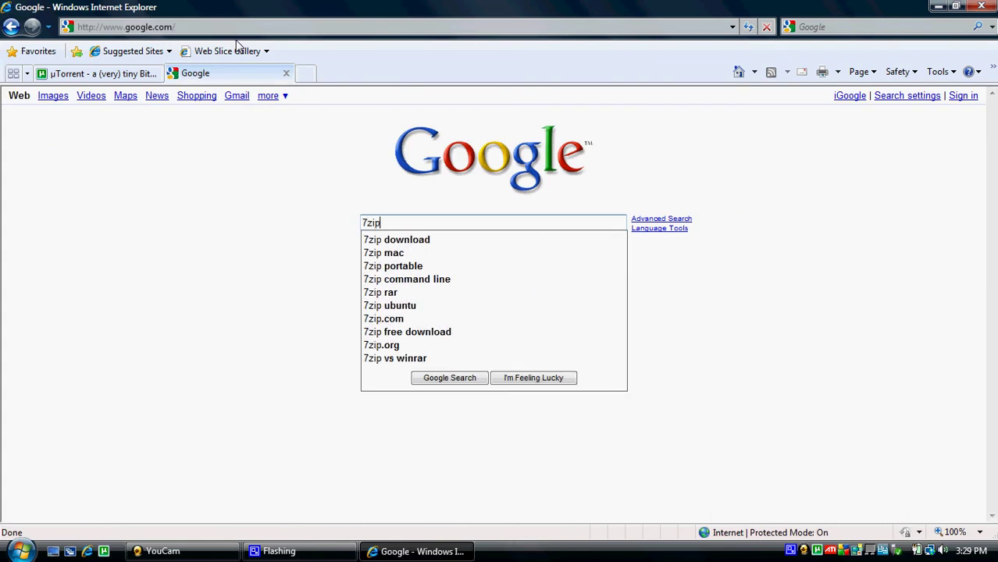
{"action": "key", "text": "Return"}
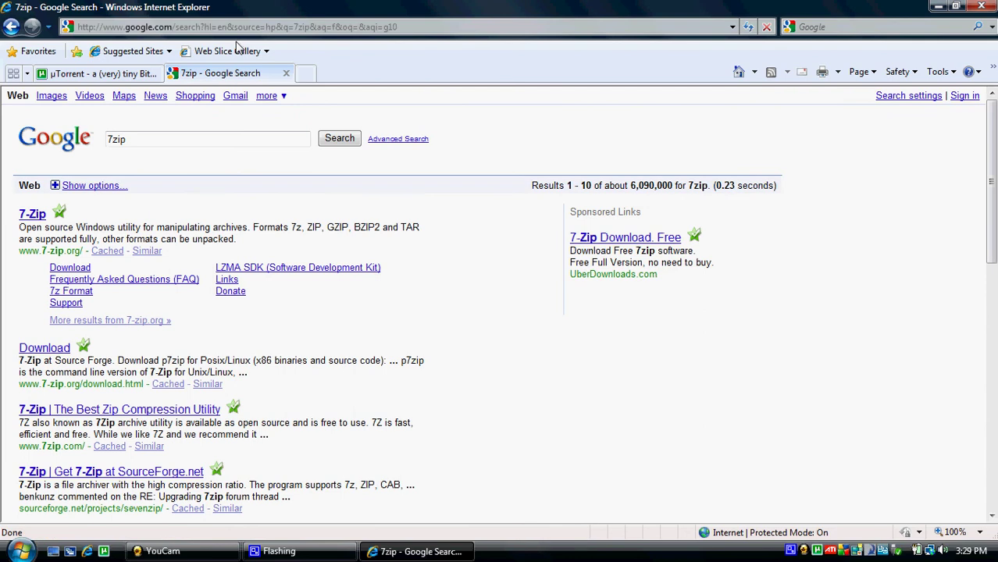
{"action": "scroll", "coordinate": [310, 295], "scroll_direction": "down", "scroll_amount": 5}
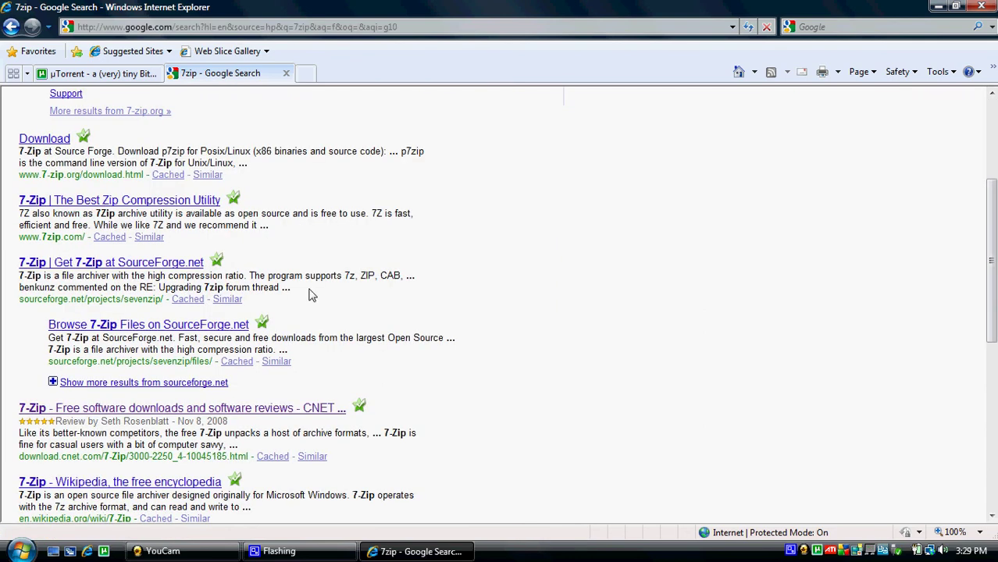
- Open CNET's 7-Zip page, allow the blocked 7z465.exe download, dismiss its prompt, and minimize the browser
{"action": "left_click", "coordinate": [145, 410]}
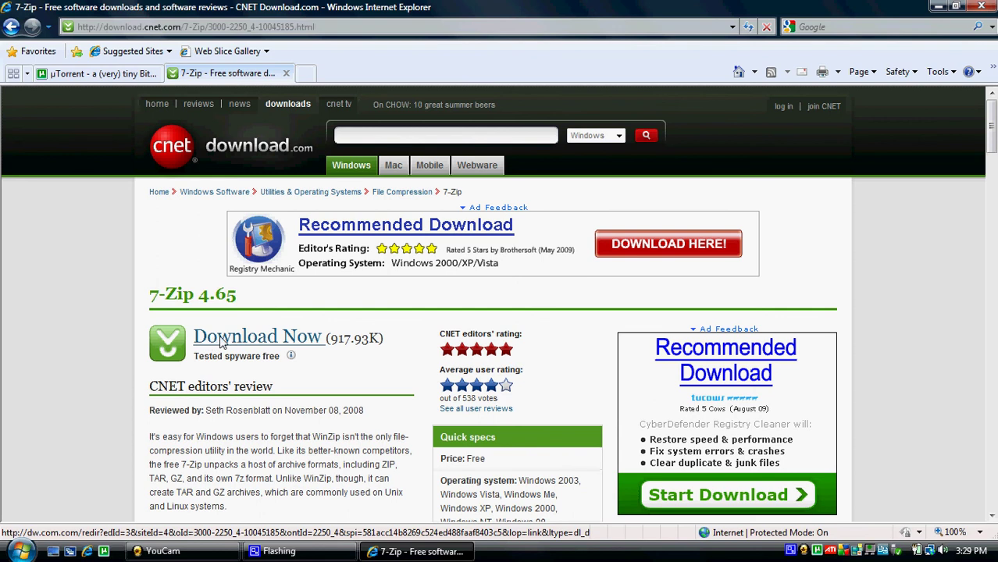
{"action": "left_click", "coordinate": [229, 344]}
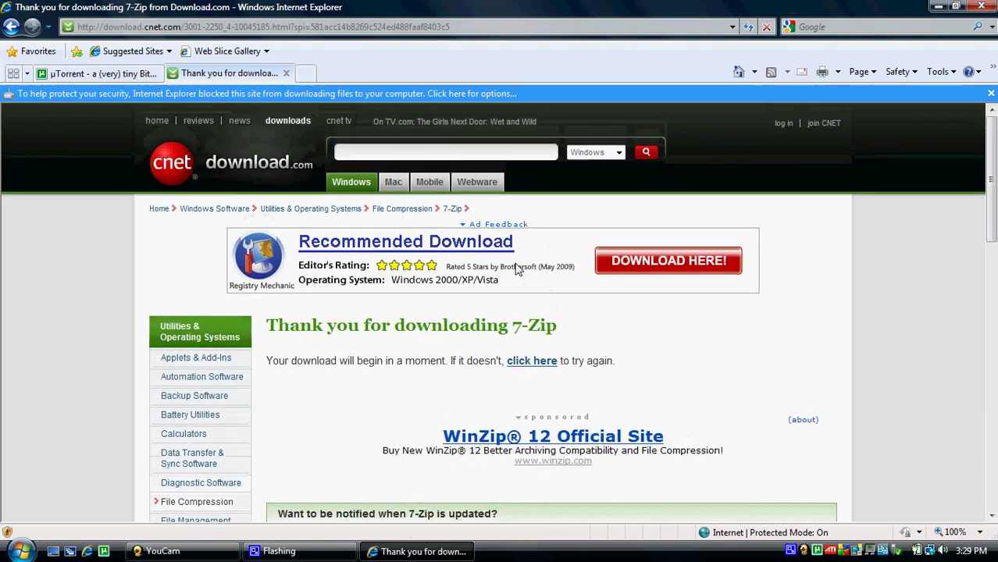
{"action": "left_click", "coordinate": [457, 95]}
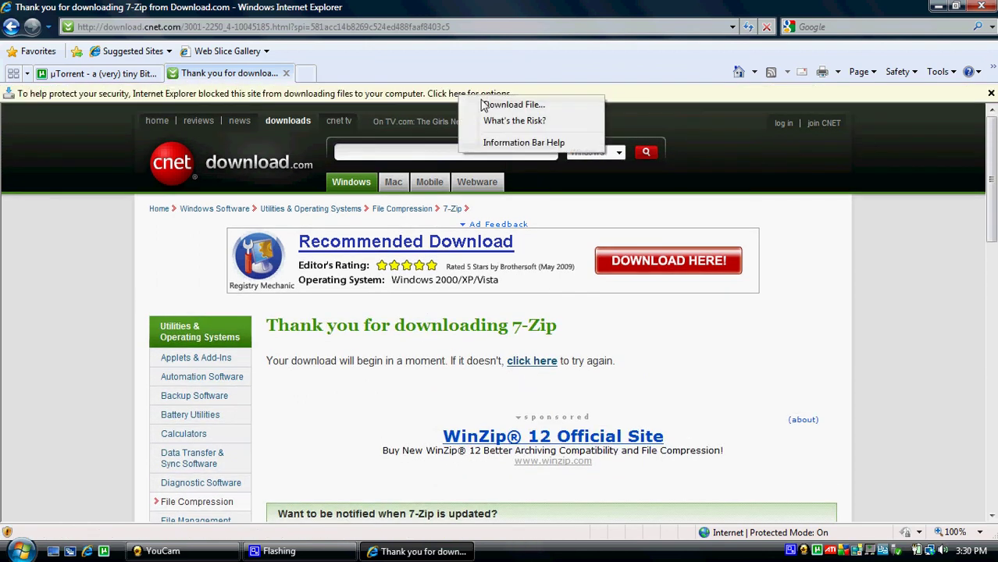
{"action": "left_click", "coordinate": [484, 101]}
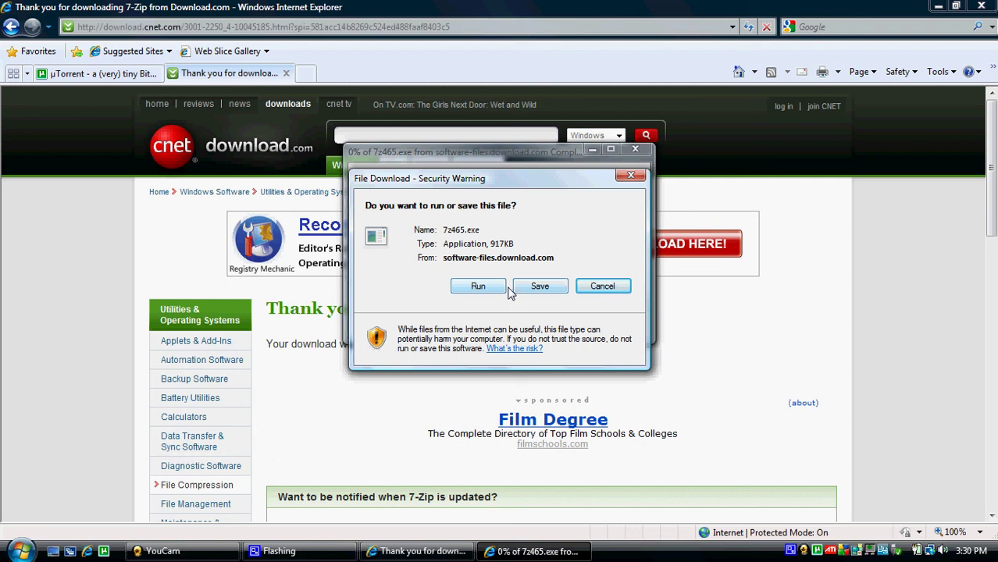
{"action": "left_click", "coordinate": [631, 175]}
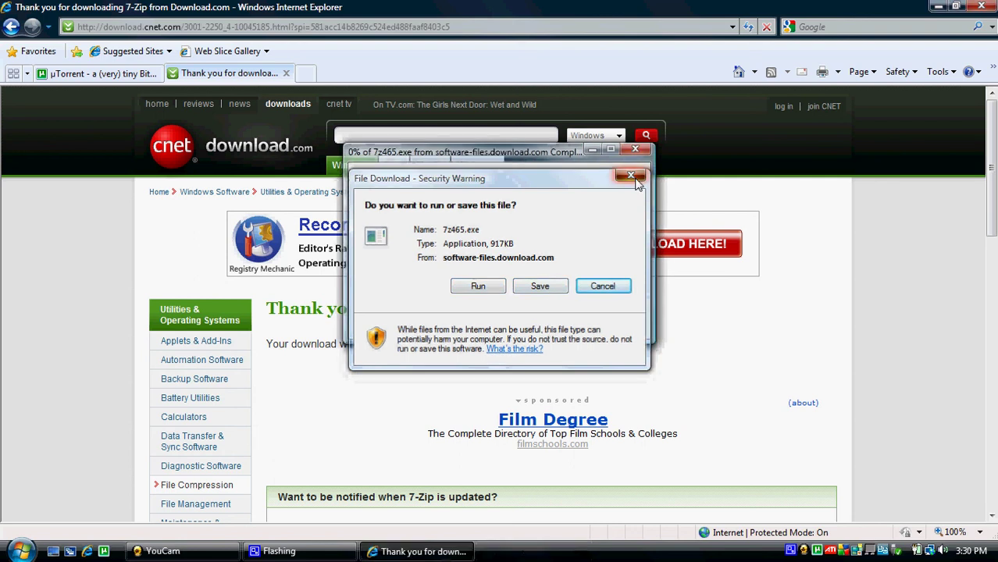
{"action": "left_click", "coordinate": [938, 8]}
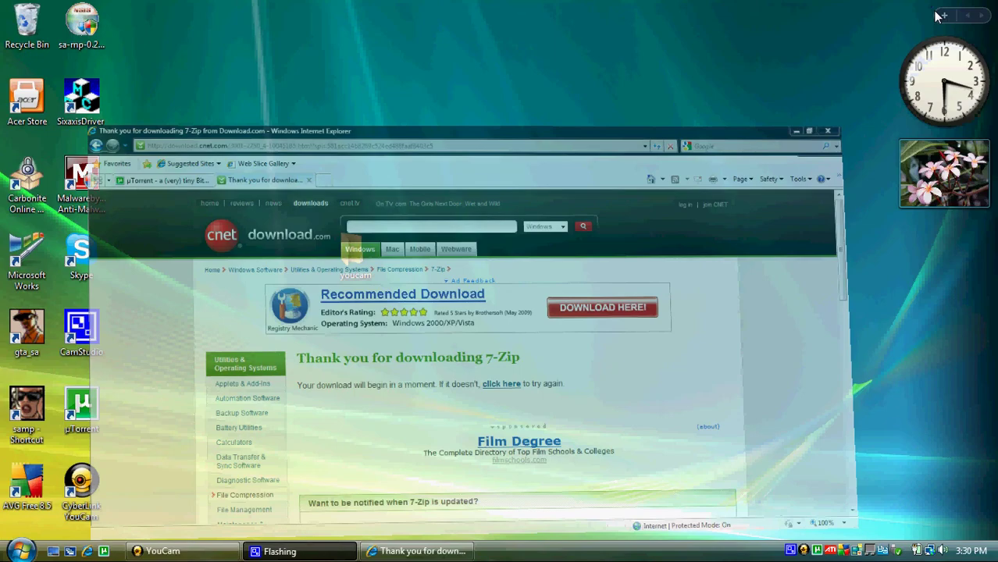
- Open the Cyberlink.YouCam.v3.0.1811.7429-DVT folder inside your user's Downloads folder
{"action": "left_click", "coordinate": [19, 551]}
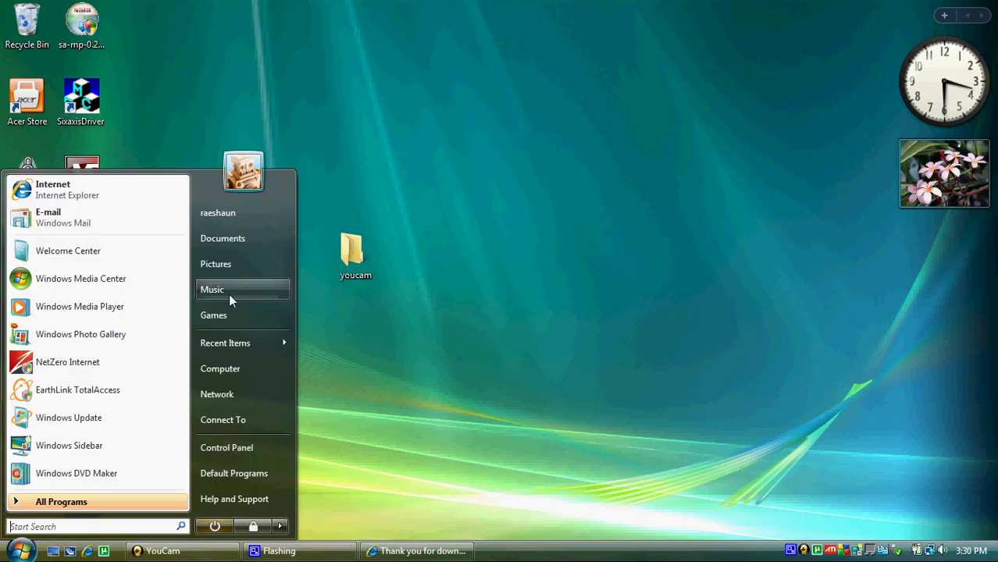
{"action": "left_click", "coordinate": [228, 223]}
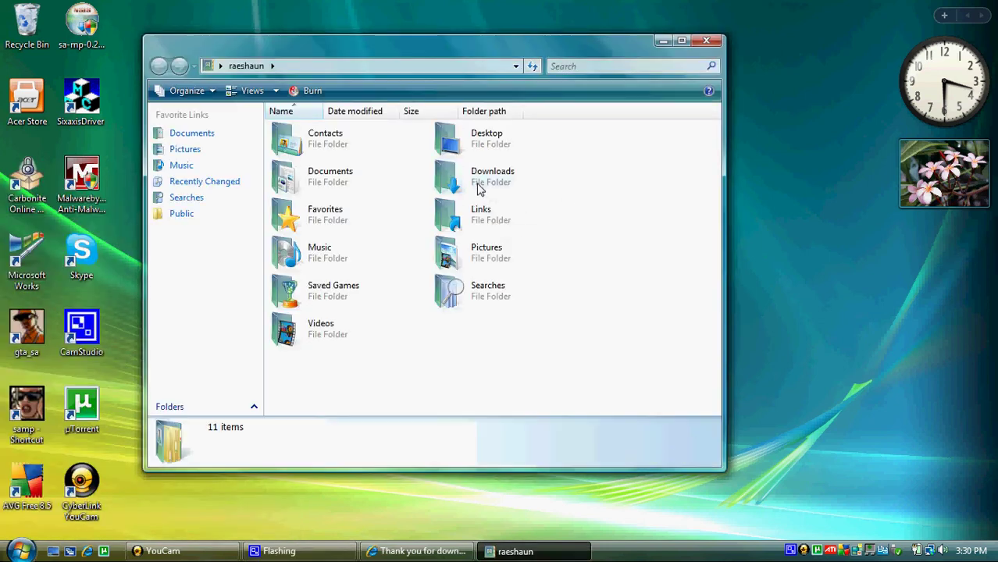
{"action": "double_click", "coordinate": [477, 187]}
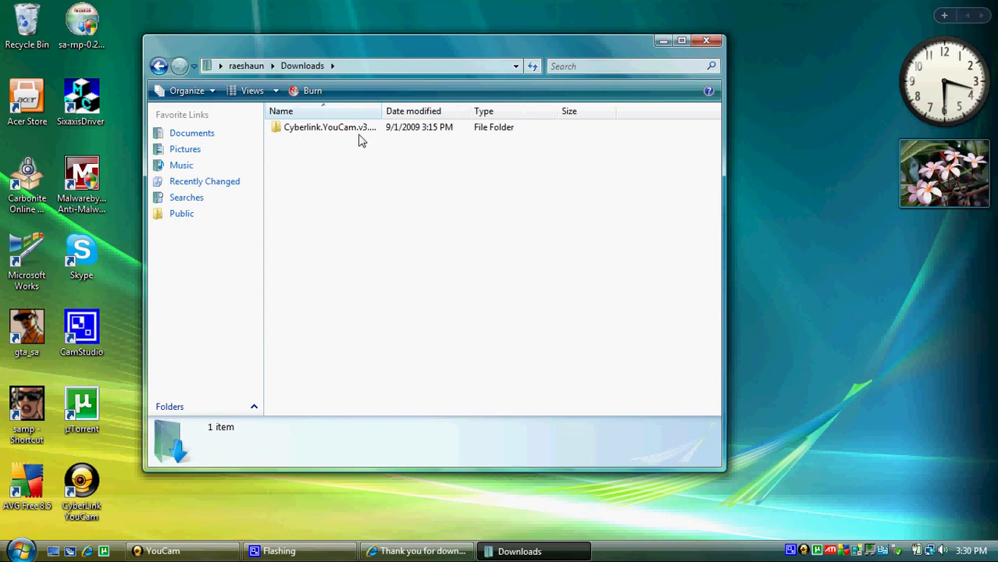
{"action": "double_click", "coordinate": [329, 131]}
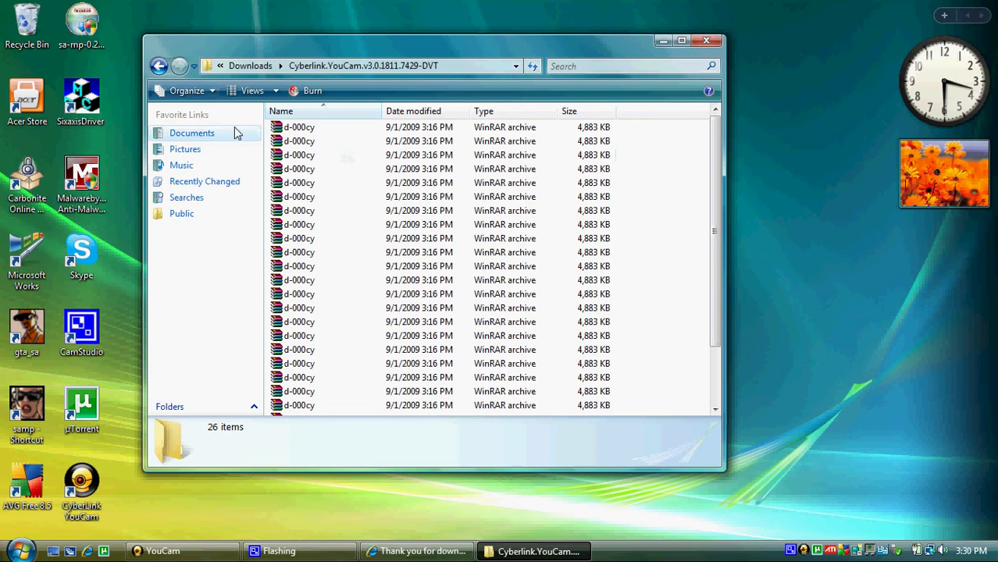
- Select all 26 archive parts and bring up their 7-Zip context menu
{"action": "left_click", "coordinate": [209, 91]}
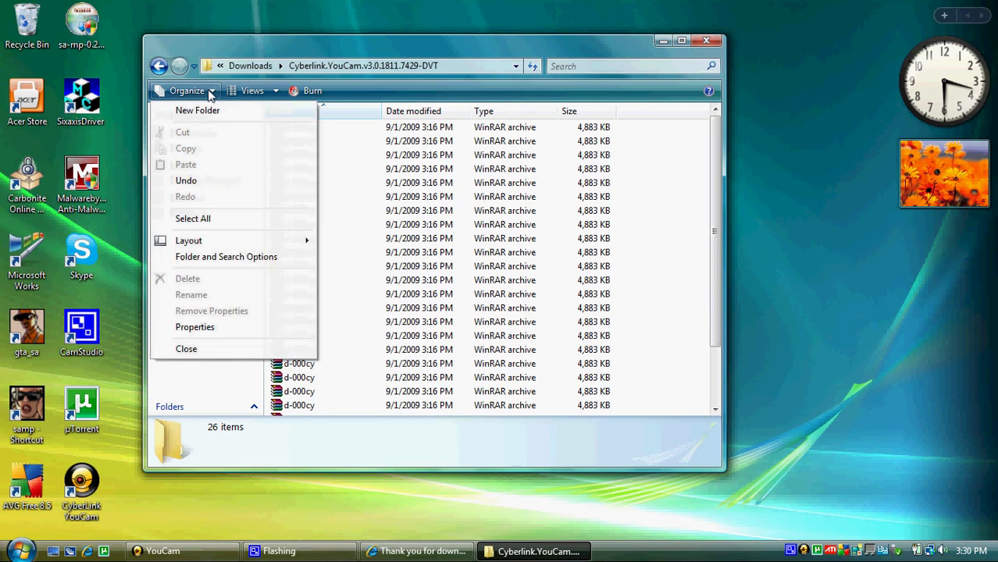
{"action": "left_click", "coordinate": [204, 217]}
{"action": "right_click", "coordinate": [339, 211]}
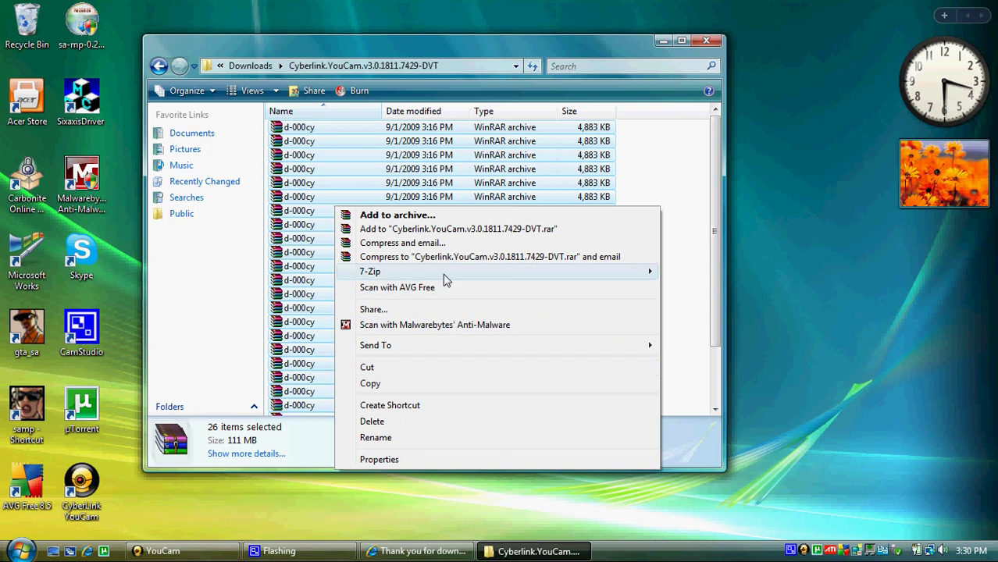
{"action": "mouse_move", "coordinate": [536, 273]}
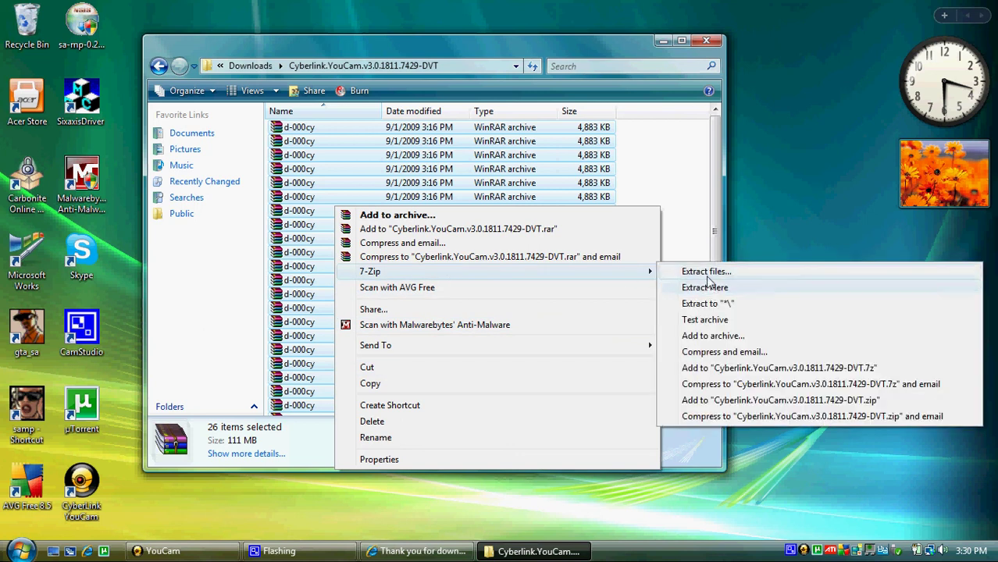
- Extract the archive parts with 7-Zip into the desktop youcam folder
{"action": "left_click", "coordinate": [707, 274]}
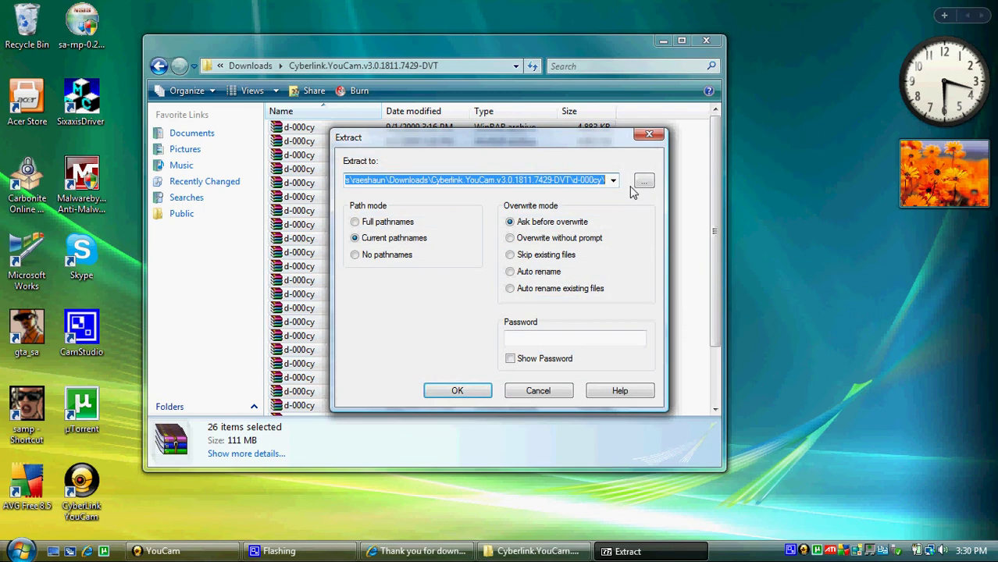
{"action": "left_click", "coordinate": [641, 183]}
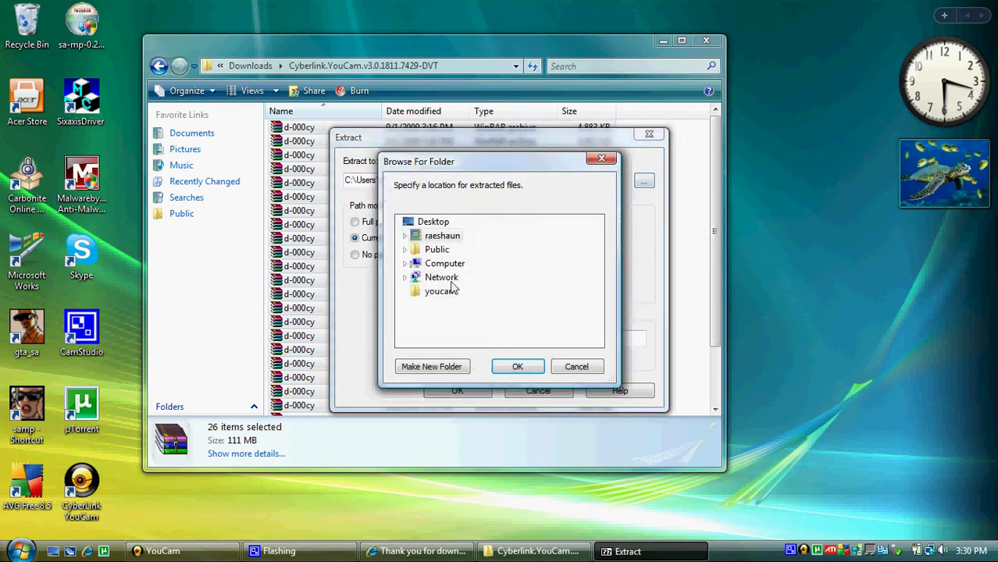
{"action": "left_click", "coordinate": [451, 294]}
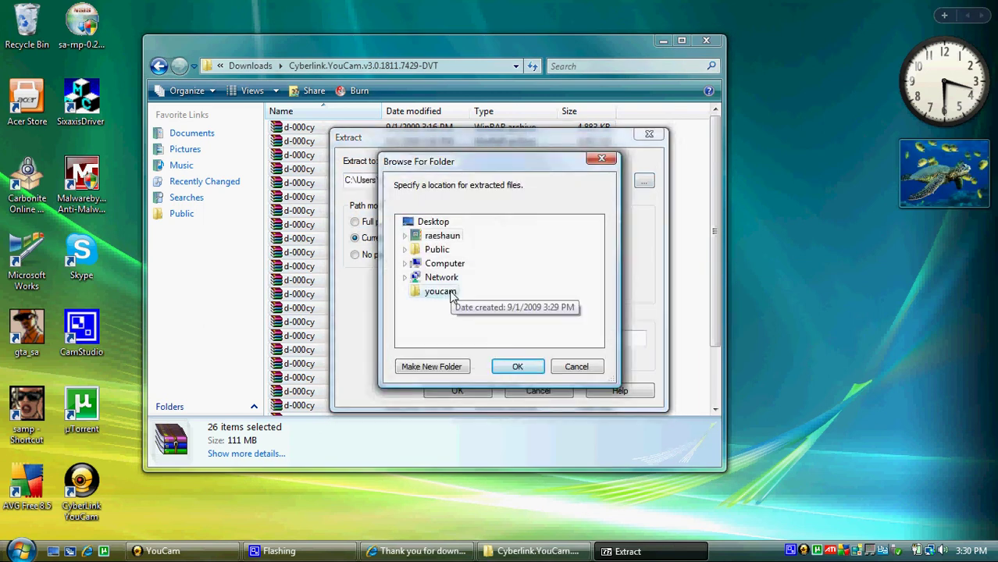
{"action": "left_click", "coordinate": [529, 370]}
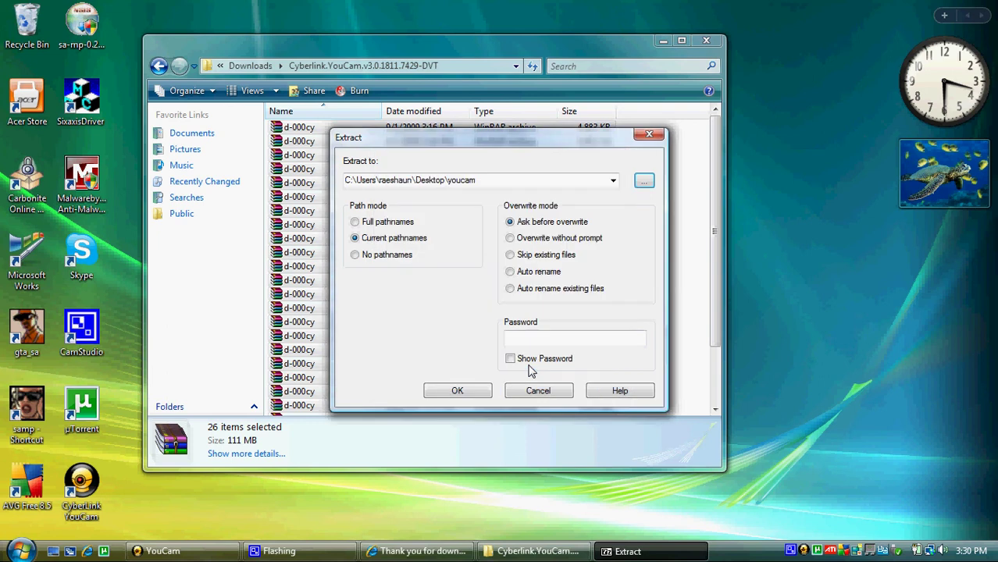
{"action": "left_click", "coordinate": [459, 391]}
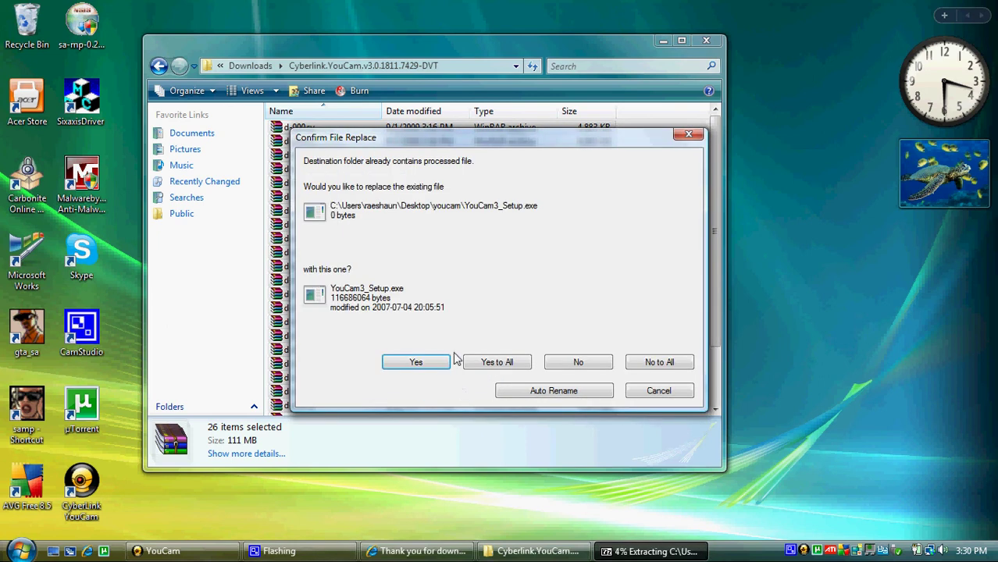
- Replace all existing files, dismiss the data-error report, and close the download folder window
{"action": "left_click", "coordinate": [508, 364]}
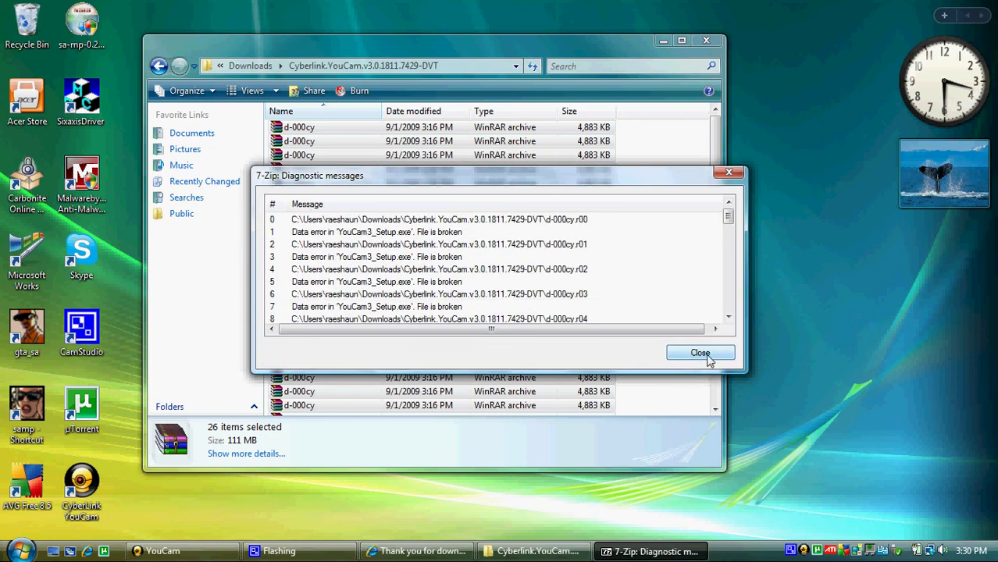
{"action": "left_click", "coordinate": [700, 353]}
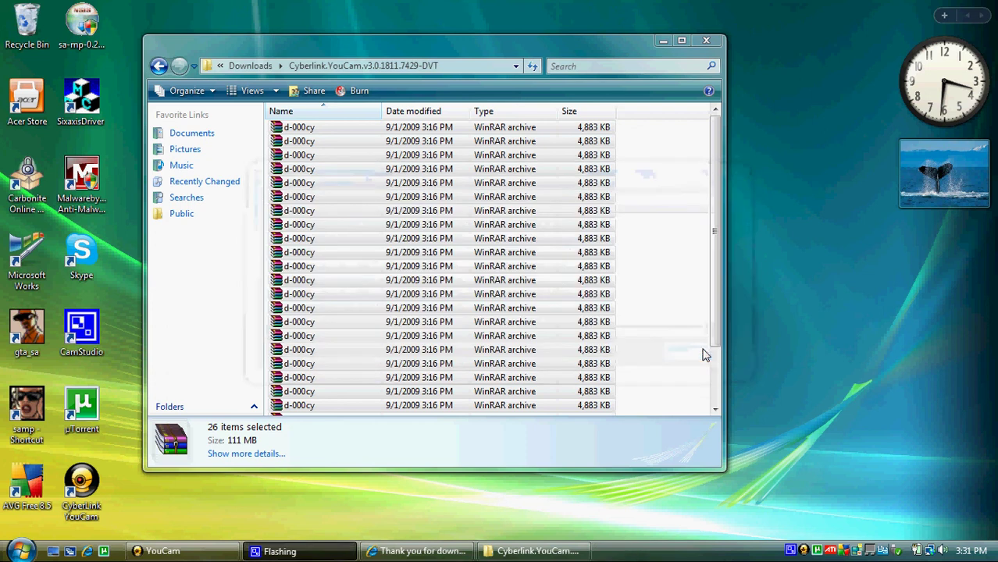
{"action": "left_click", "coordinate": [707, 43]}
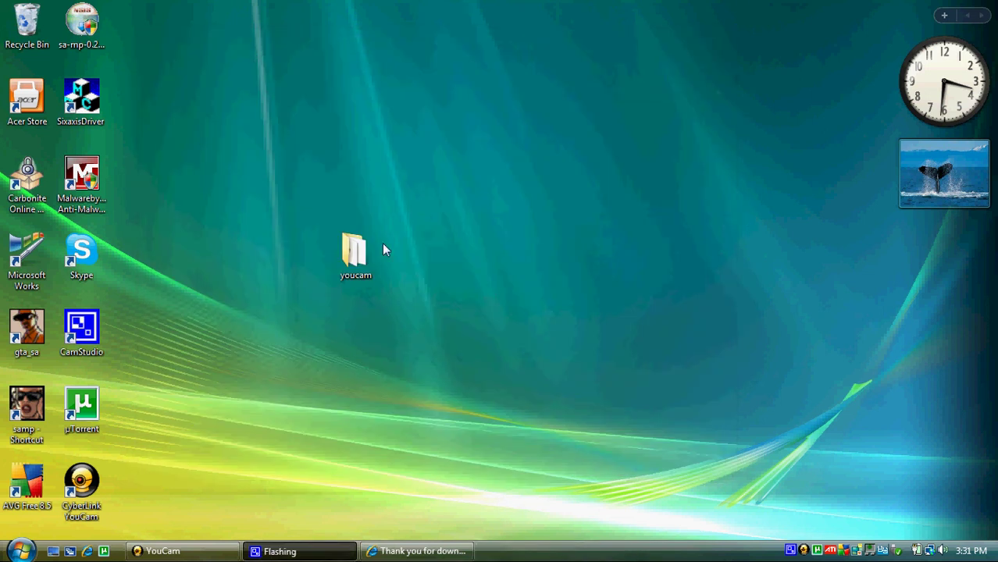
- Open the desktop youcam folder and the I_LOVE_DVT archive inside it
{"action": "double_click", "coordinate": [346, 255]}
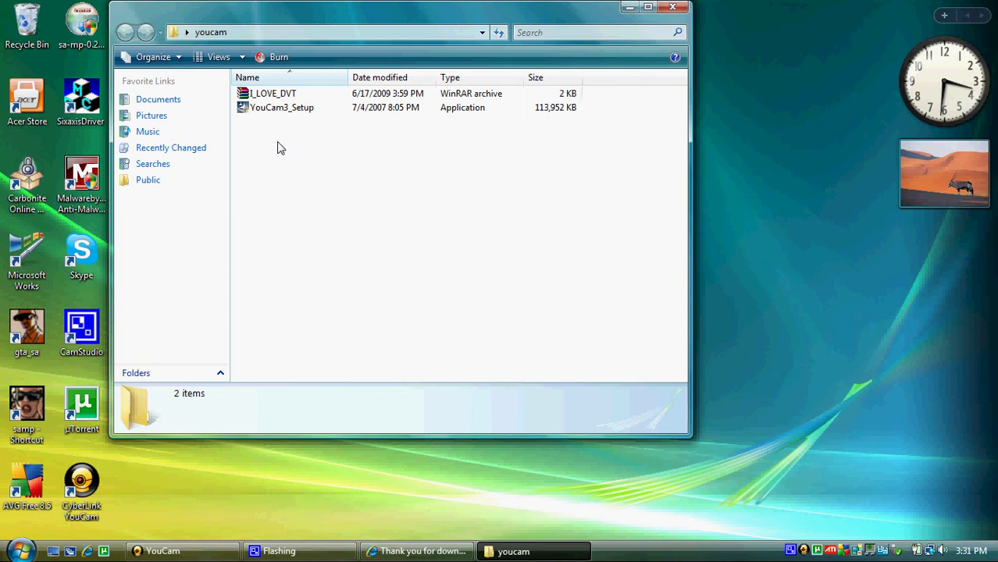
{"action": "double_click", "coordinate": [268, 95]}
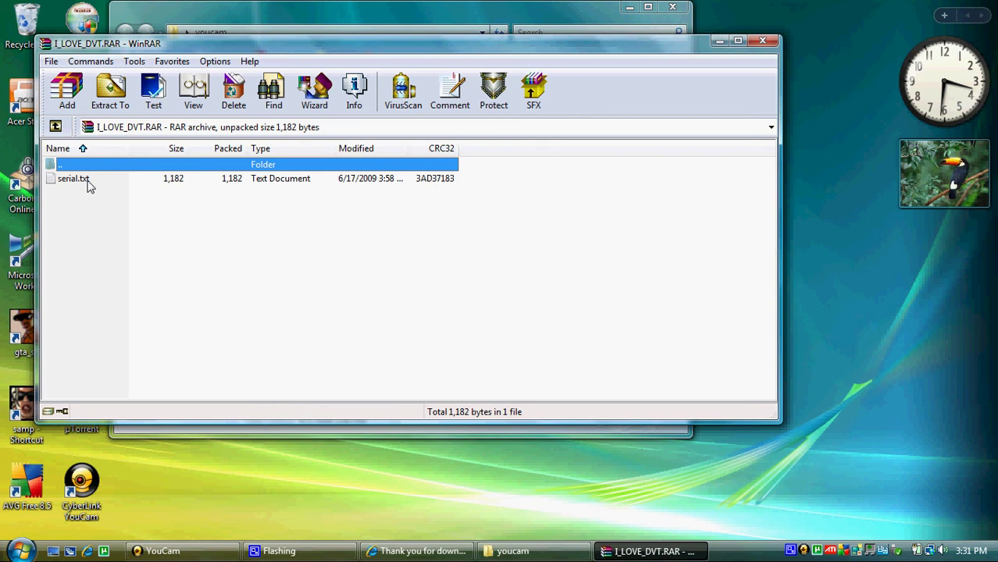
- Open serial.txt, copy its serial number, then minimize Notepad and close WinRAR
{"action": "double_click", "coordinate": [83, 181]}
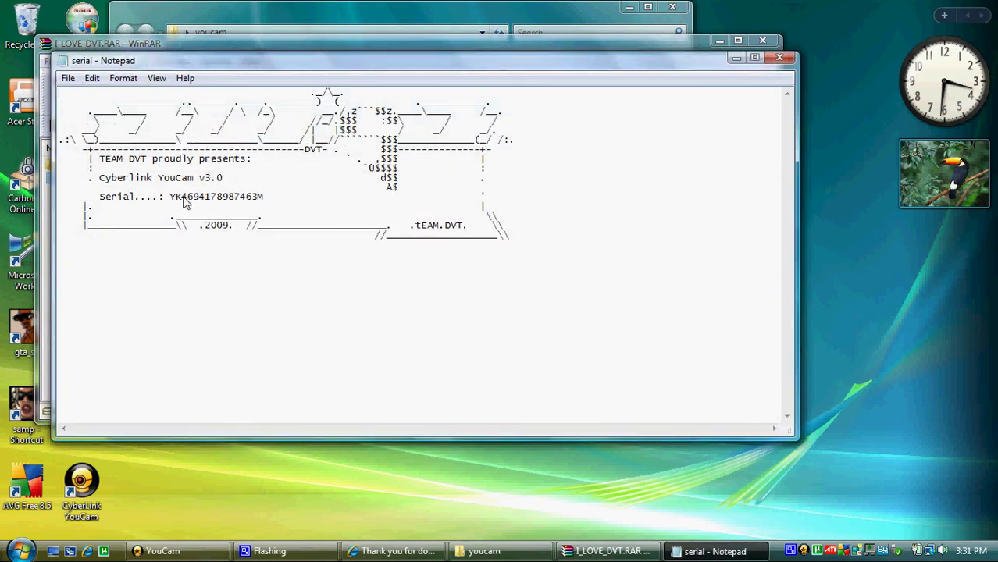
{"action": "left_click_drag", "start_coordinate": [170, 198], "coordinate": [273, 201]}
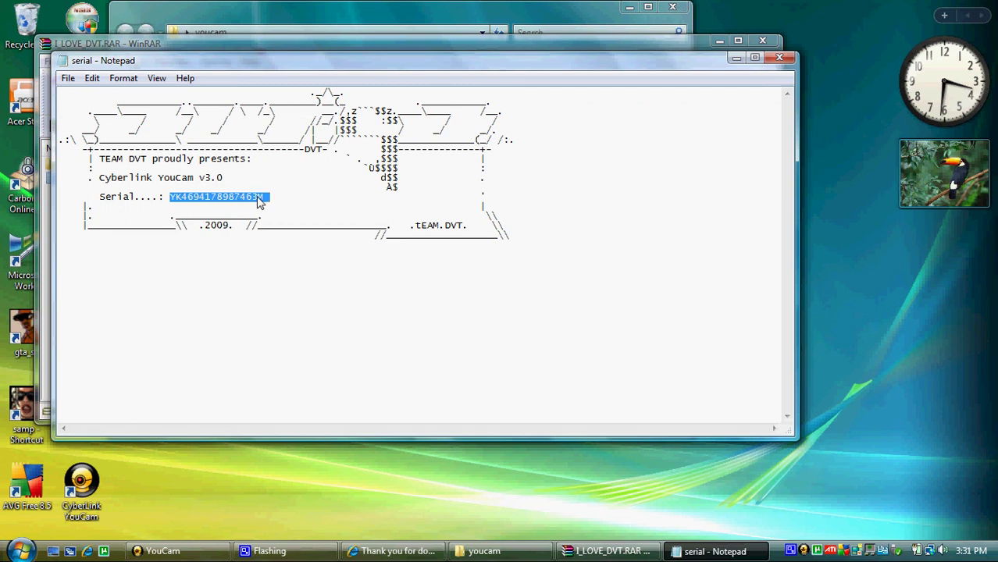
{"action": "right_click", "coordinate": [259, 200]}
{"action": "left_click", "coordinate": [295, 245]}
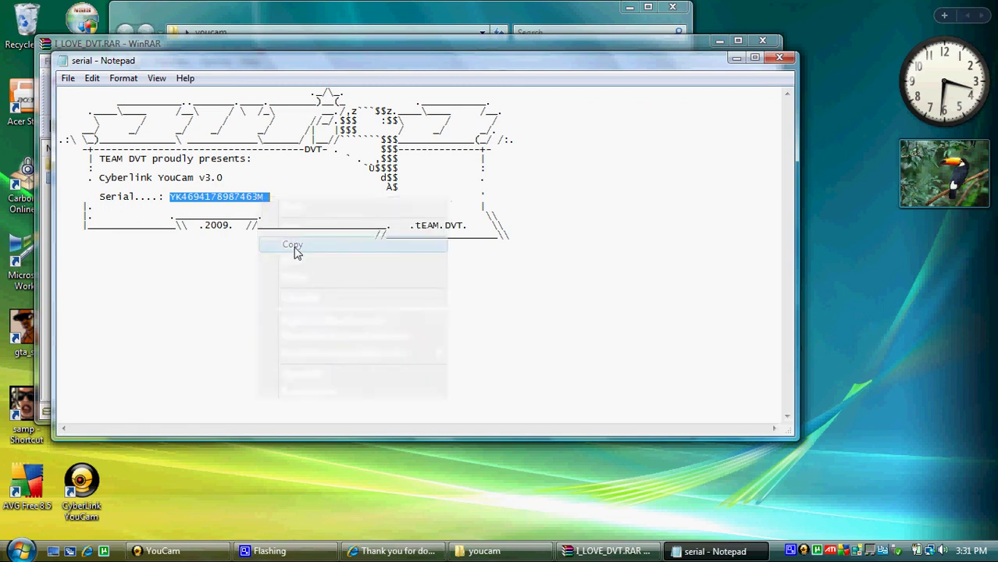
{"action": "left_click", "coordinate": [734, 59]}
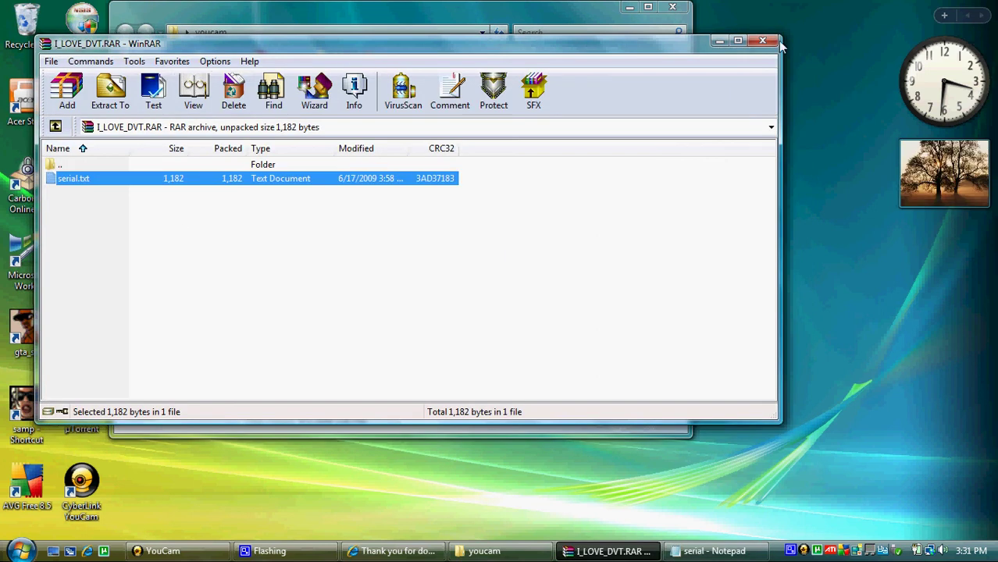
{"action": "left_click", "coordinate": [762, 40]}
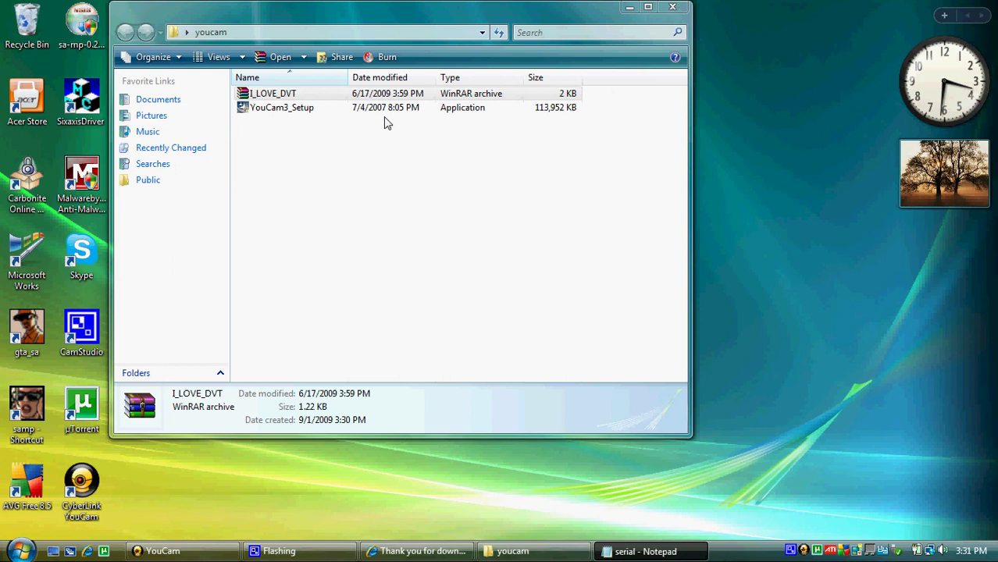
- Run YouCam3_Setup from the youcam folder so its InstallShield Wizard extracts and prepares setup
{"action": "left_click", "coordinate": [384, 112]}
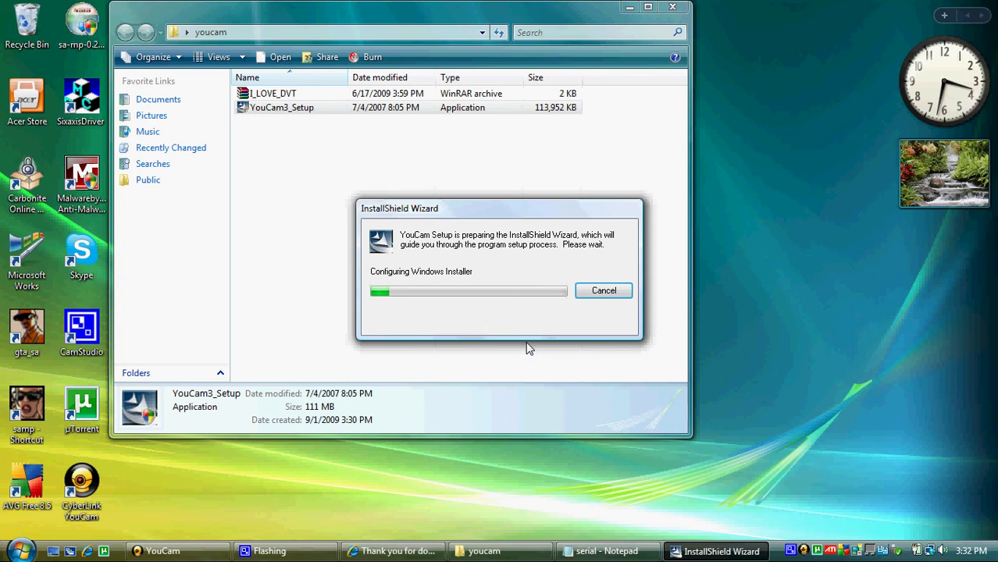
{"action": "left_click", "coordinate": [604, 291]}
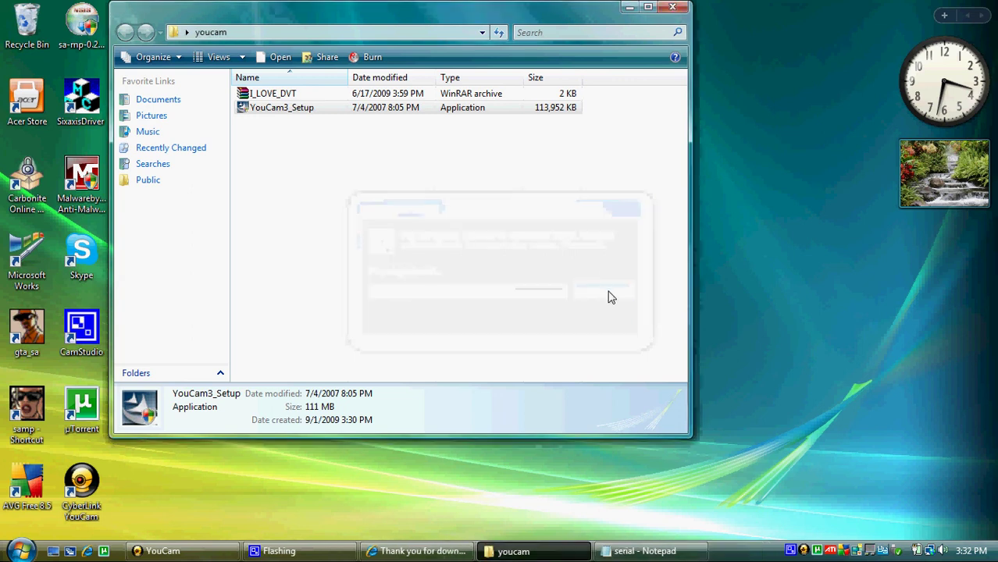
- Close the youcam folder window and restore CyberLink YouCam showing the Effects Room
{"action": "left_click", "coordinate": [673, 9]}
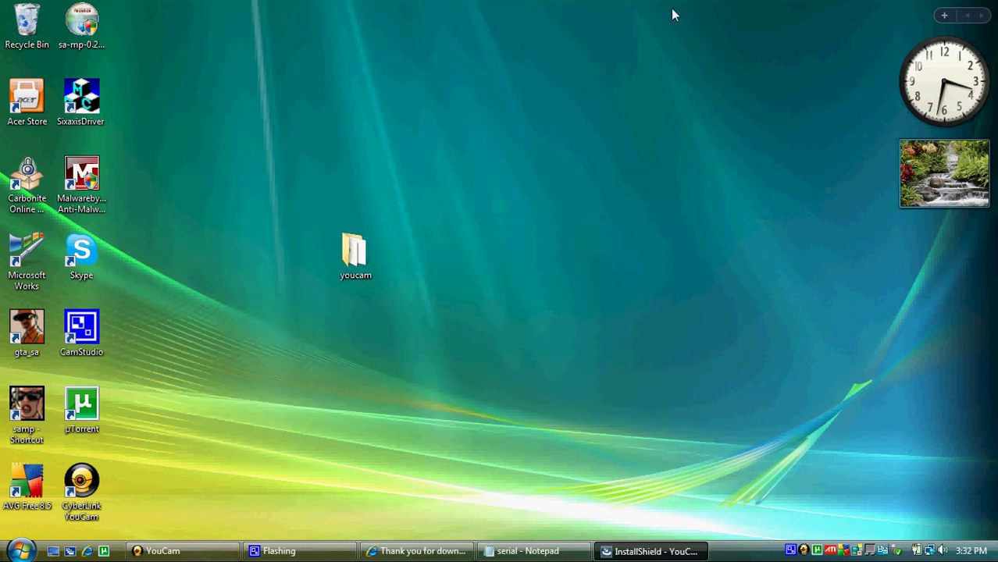
{"action": "left_click", "coordinate": [178, 553]}
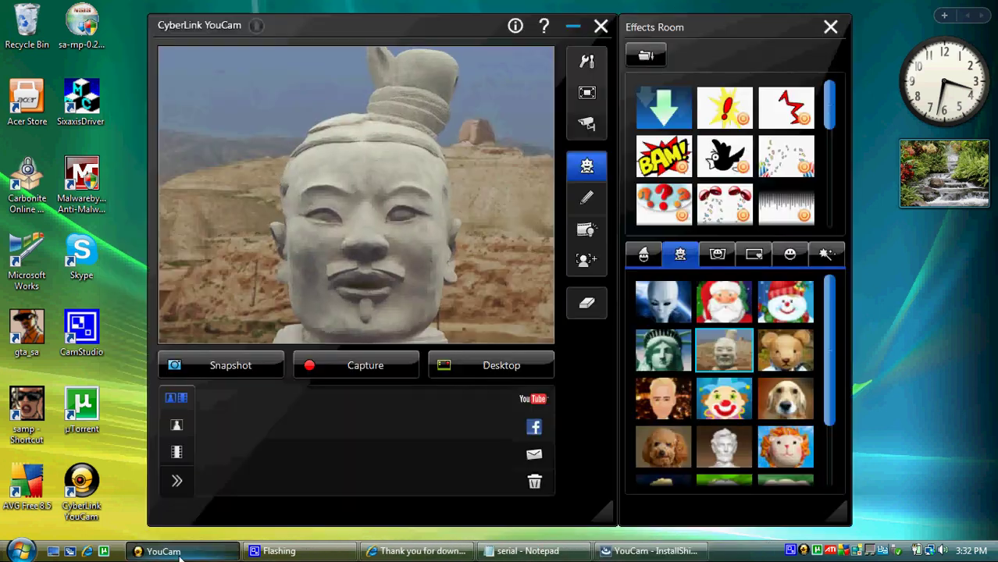